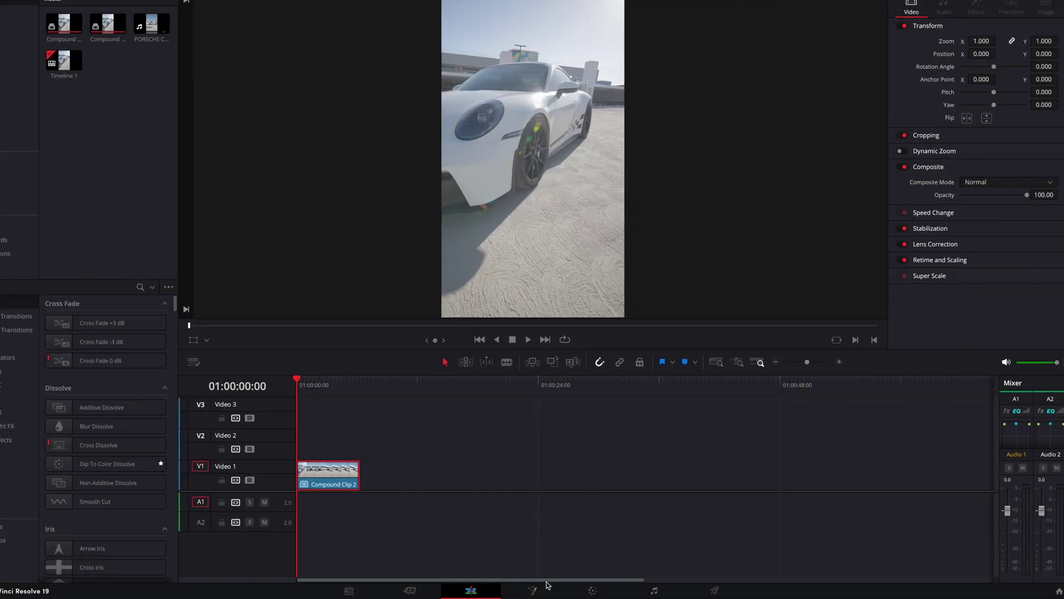
# On the Fusion page, insert a Merge node between MediaIn1 and MediaOut1 and connect a new Polygon node to it.
pyautogui.click(539, 587)
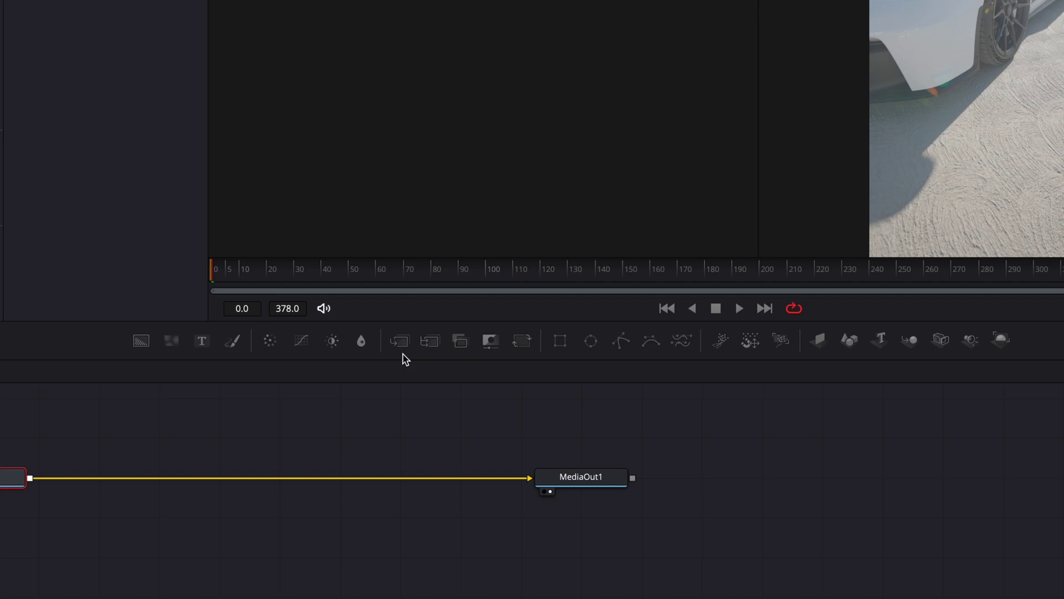
pyautogui.moveTo(408, 348); pyautogui.dragTo(202, 484)
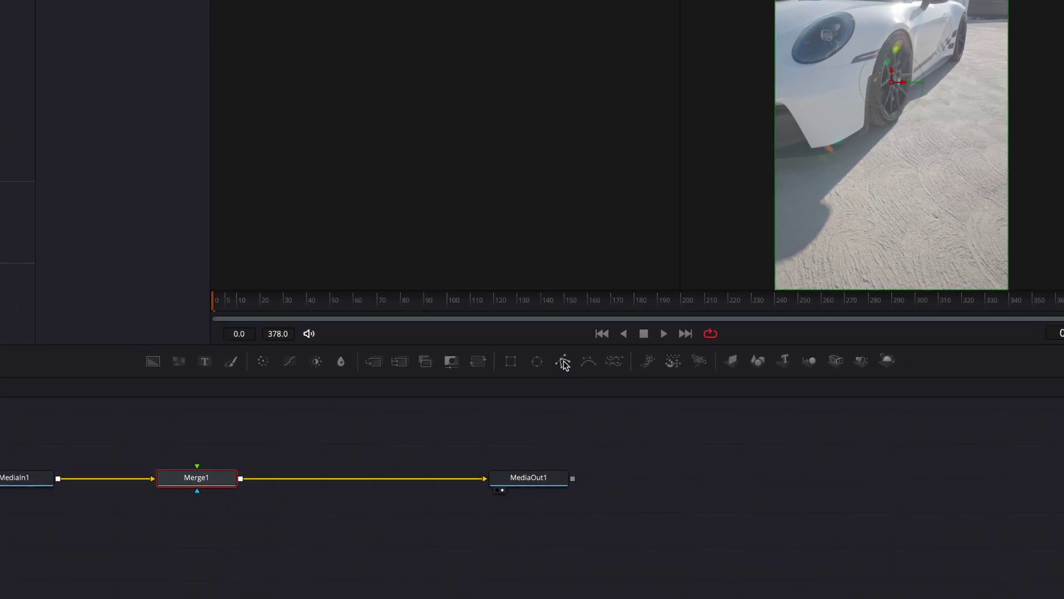
pyautogui.moveTo(625, 347); pyautogui.dragTo(200, 435)
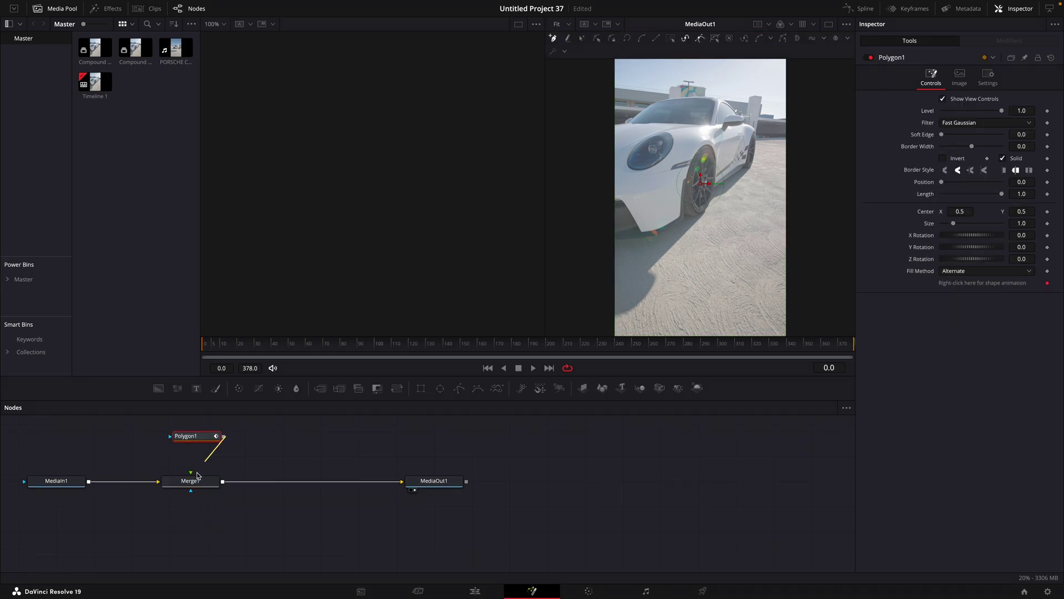
pyautogui.moveTo(197, 476); pyautogui.dragTo(191, 473)
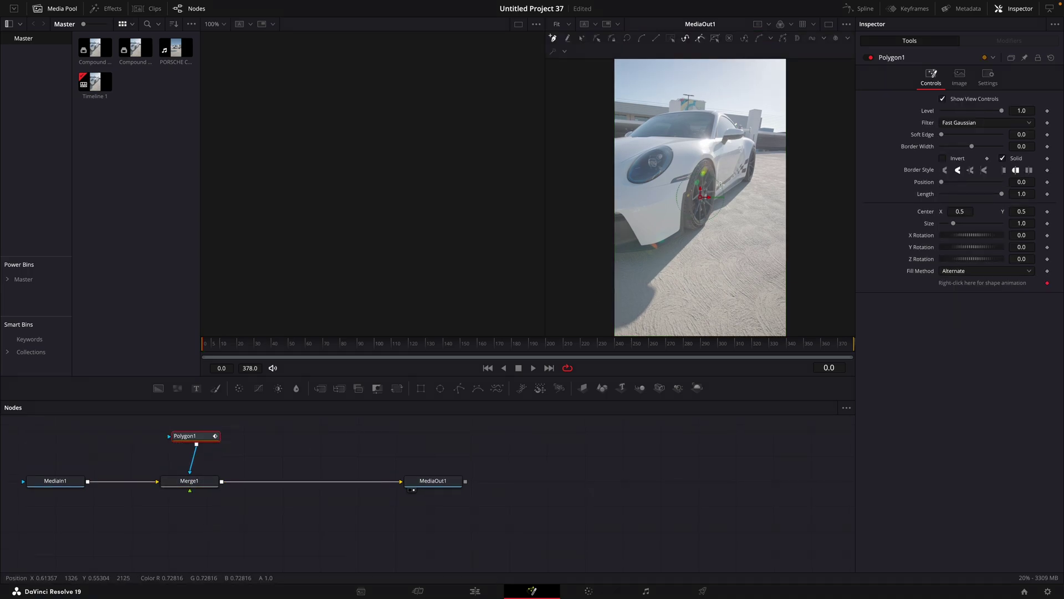
# Draw a closed, curved four-point polygon around the rim of the car's front wheel at frame 0.
pyautogui.scroll(3, 716, 182)
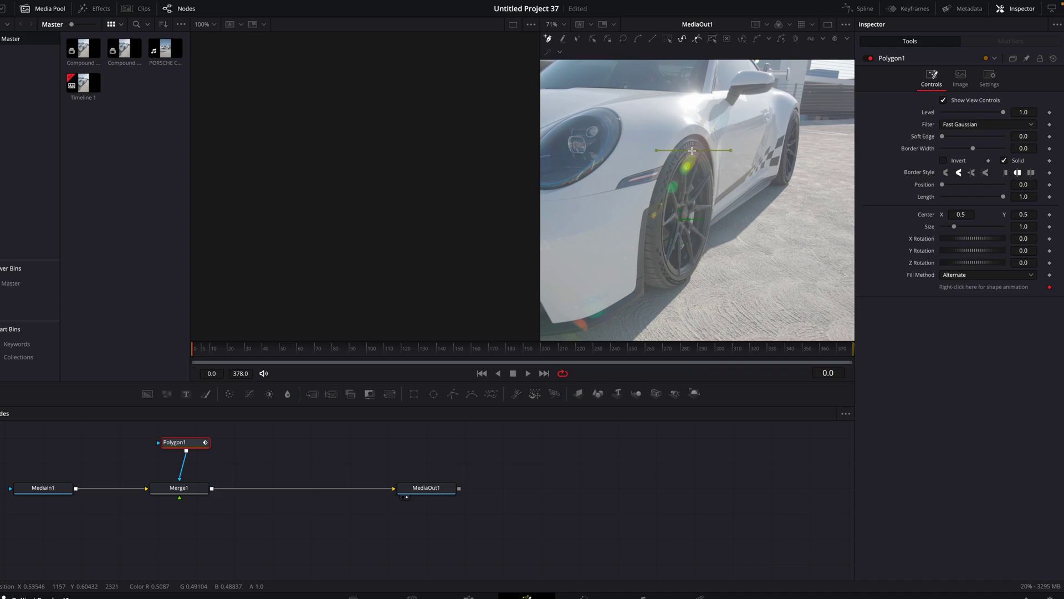
pyautogui.moveTo(681, 158); pyautogui.dragTo(654, 161)
pyautogui.moveTo(650, 240); pyautogui.dragTo(649, 247)
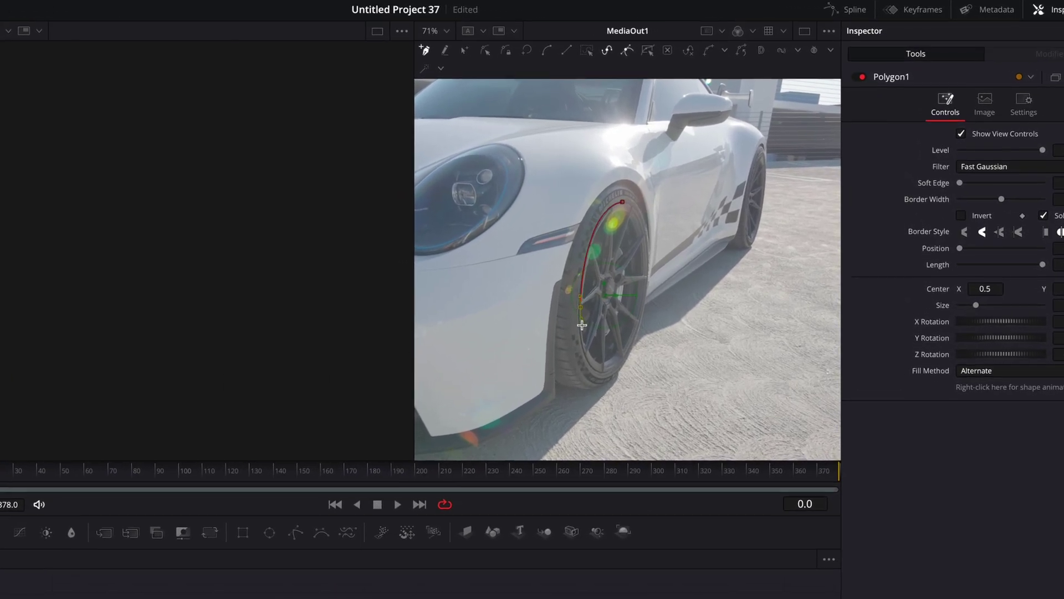
pyautogui.click(590, 400)
pyautogui.click(628, 312)
pyautogui.moveTo(602, 216); pyautogui.dragTo(572, 216)
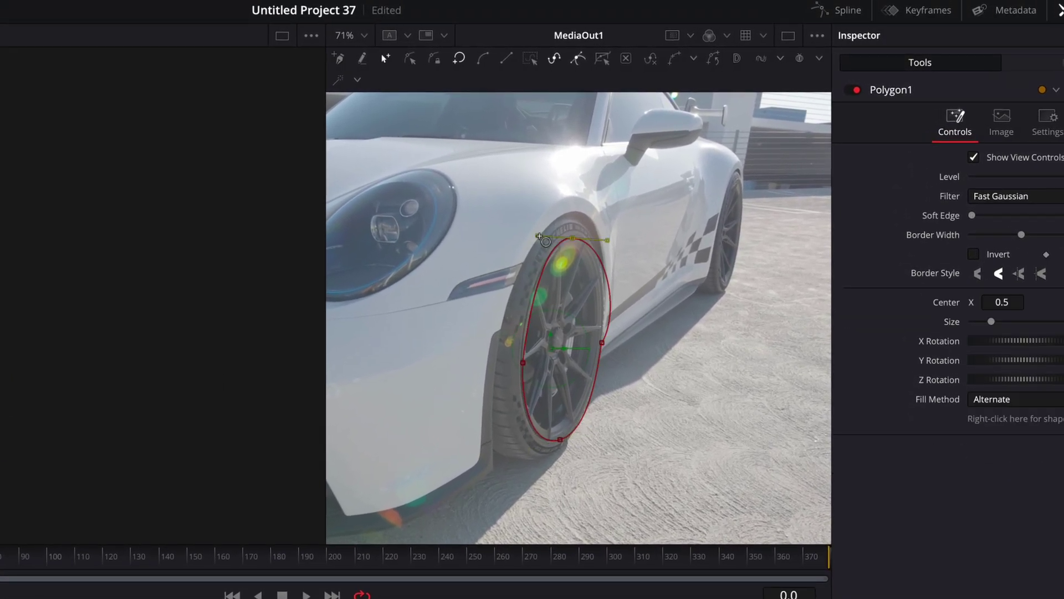
# Reshape the polygon at several frames through frame 378 so it follows the front wheel's rim across the clip.
pyautogui.scroll(-1, 599, 434)
pyautogui.click(168, 557)
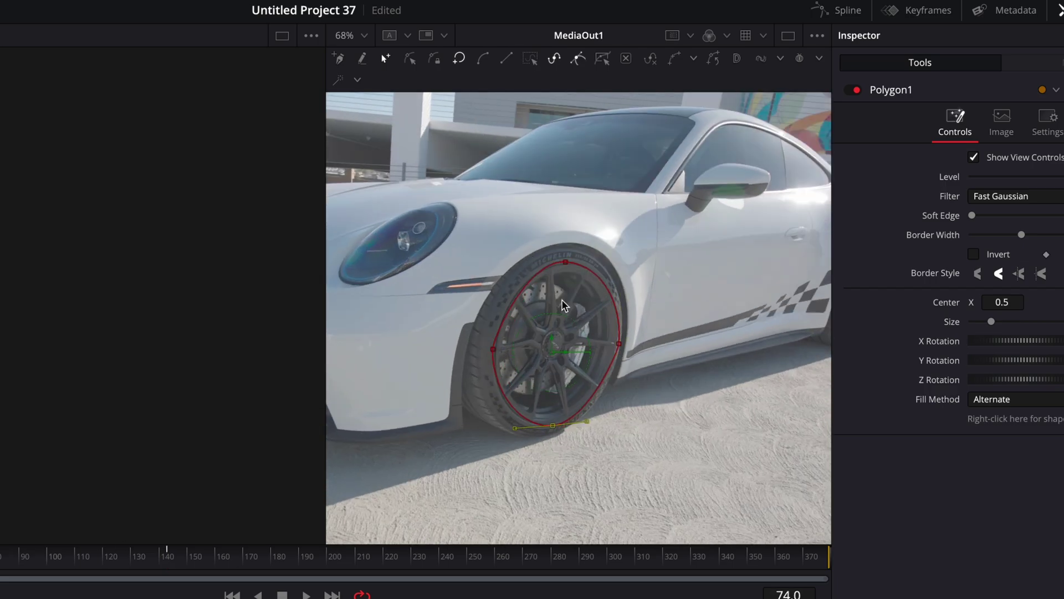
pyautogui.moveTo(496, 355); pyautogui.dragTo(506, 391)
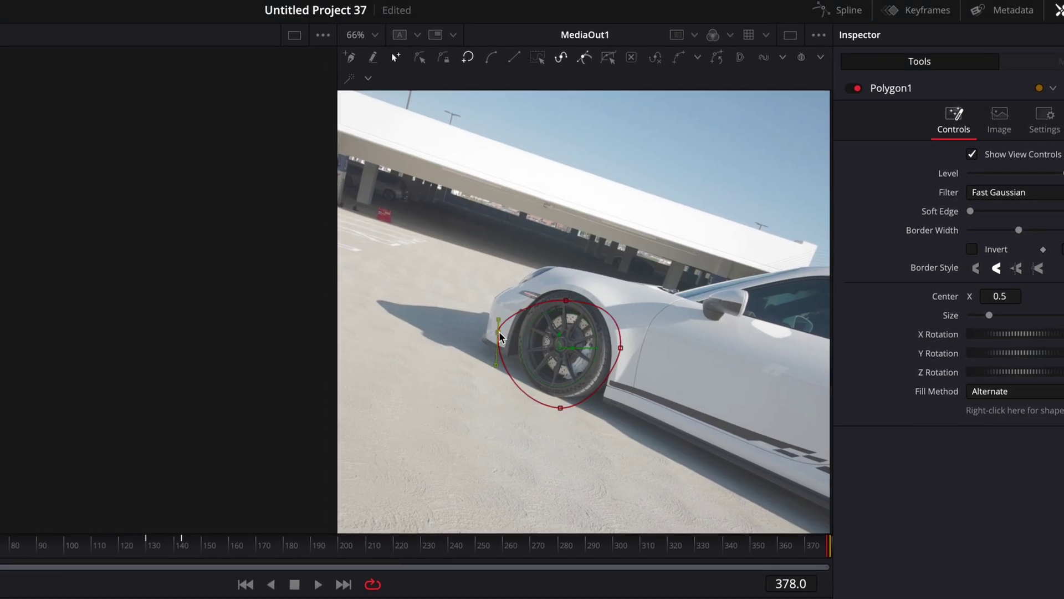
pyautogui.scroll(5, 460, 269)
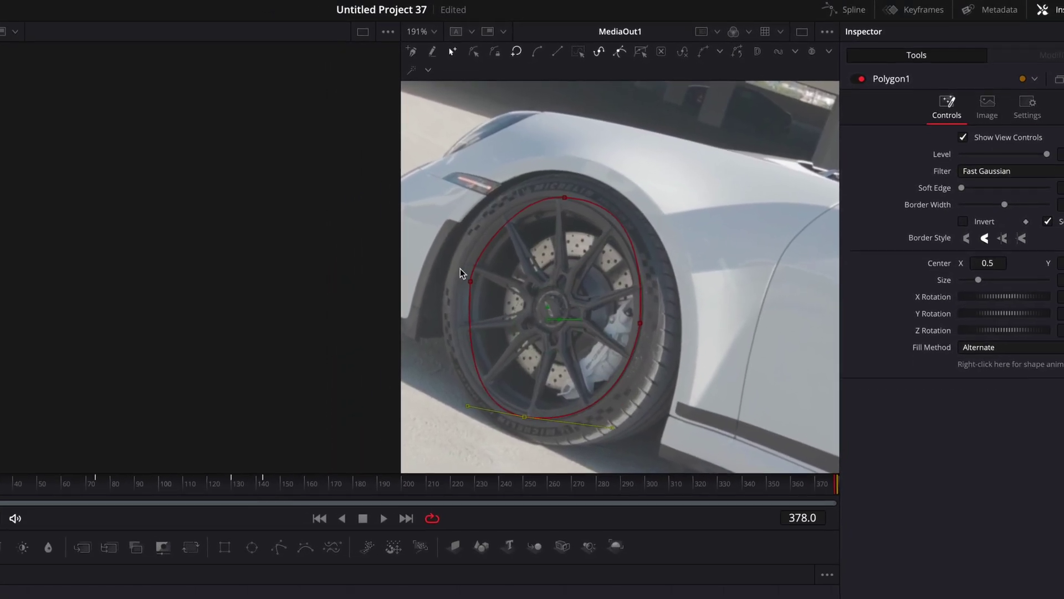
pyautogui.moveTo(470, 281); pyautogui.dragTo(465, 278)
pyautogui.moveTo(466, 317); pyautogui.dragTo(454, 311)
pyautogui.moveTo(513, 211); pyautogui.dragTo(501, 204)
pyautogui.moveTo(612, 427); pyautogui.dragTo(610, 432)
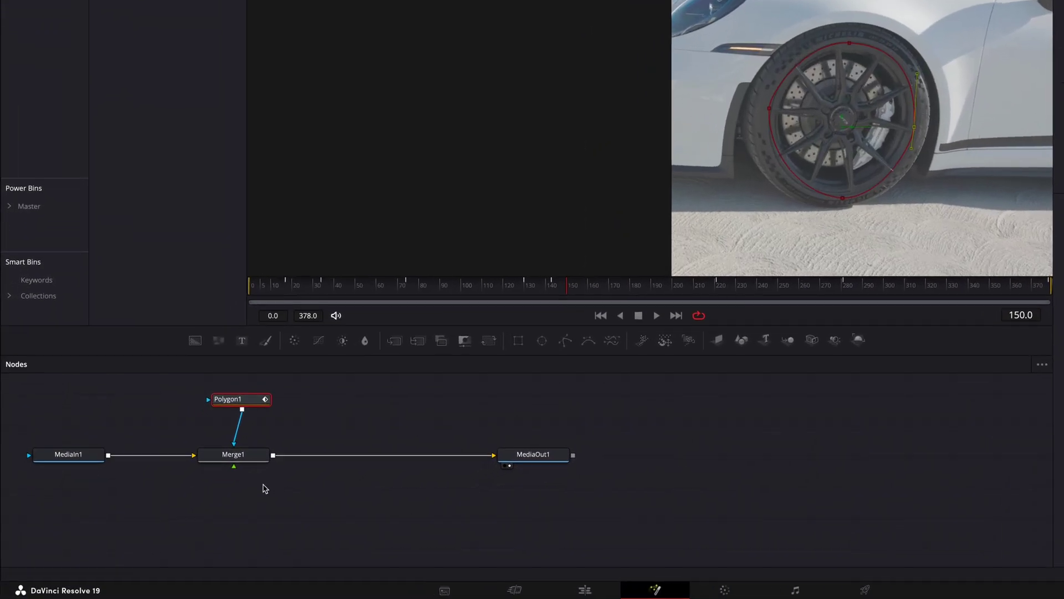
# Feed Polygon1 into Merge1's foreground and make it an unfilled outline with a border width of 0.0021.
pyautogui.moveTo(235, 442); pyautogui.dragTo(232, 470)
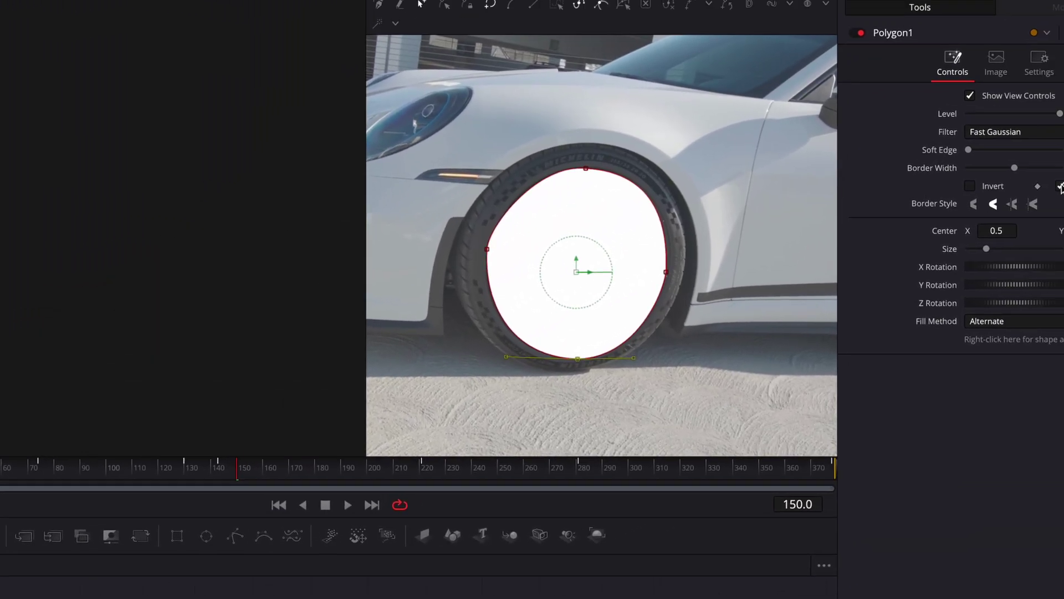
pyautogui.click(1060, 187)
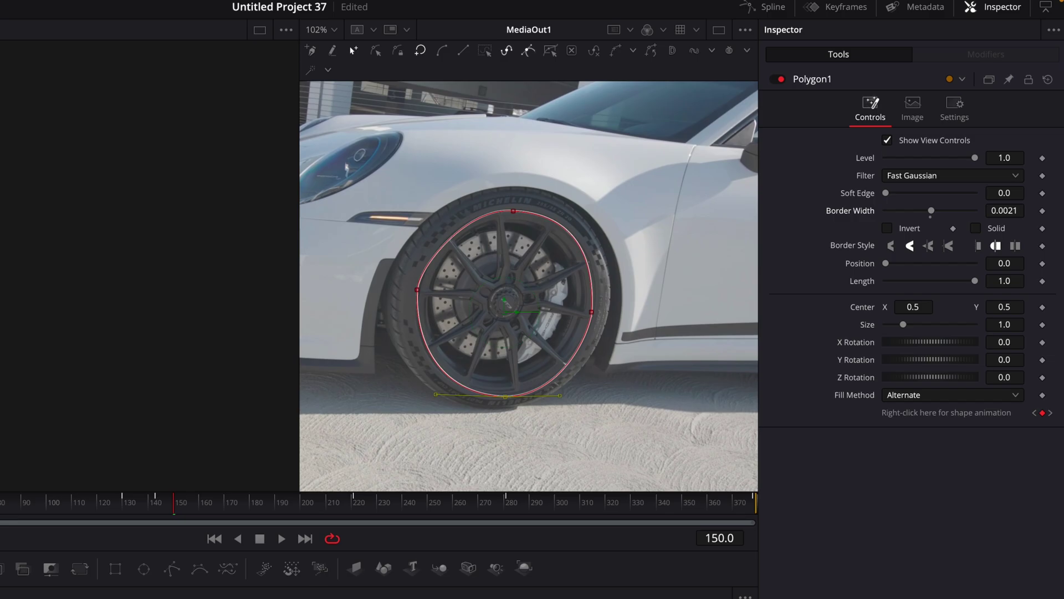
pyautogui.hotkey('ctrl', 'k')
pyautogui.hotkey('ctrl', 'k')
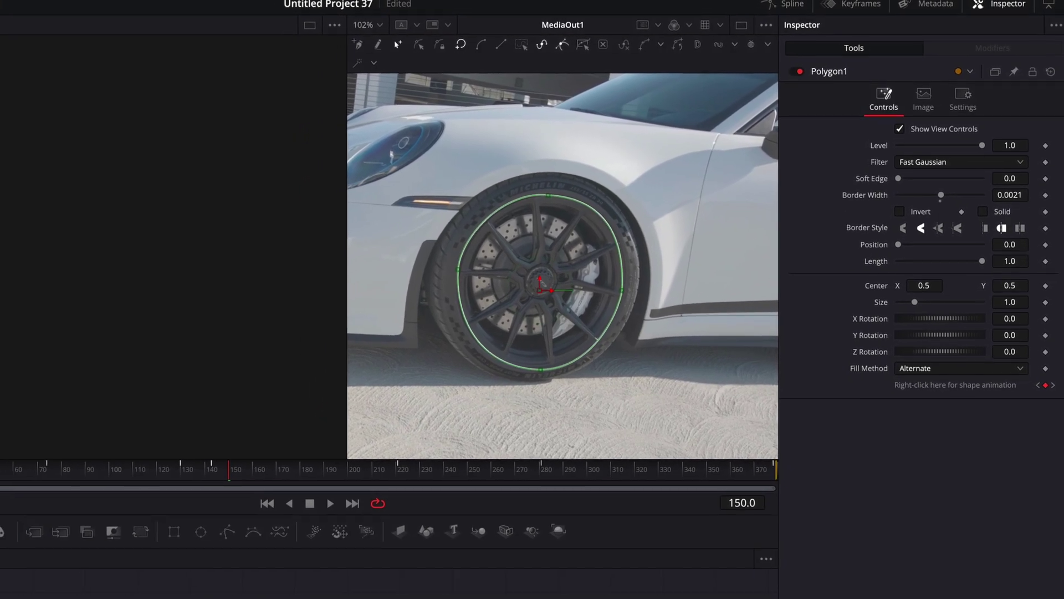
# Set Polygon1's length to 0.236, then keyframe length and position, with position 0.0 at frame 0 and 2.0 at frame 378.
pyautogui.moveTo(982, 261); pyautogui.dragTo(932, 264)
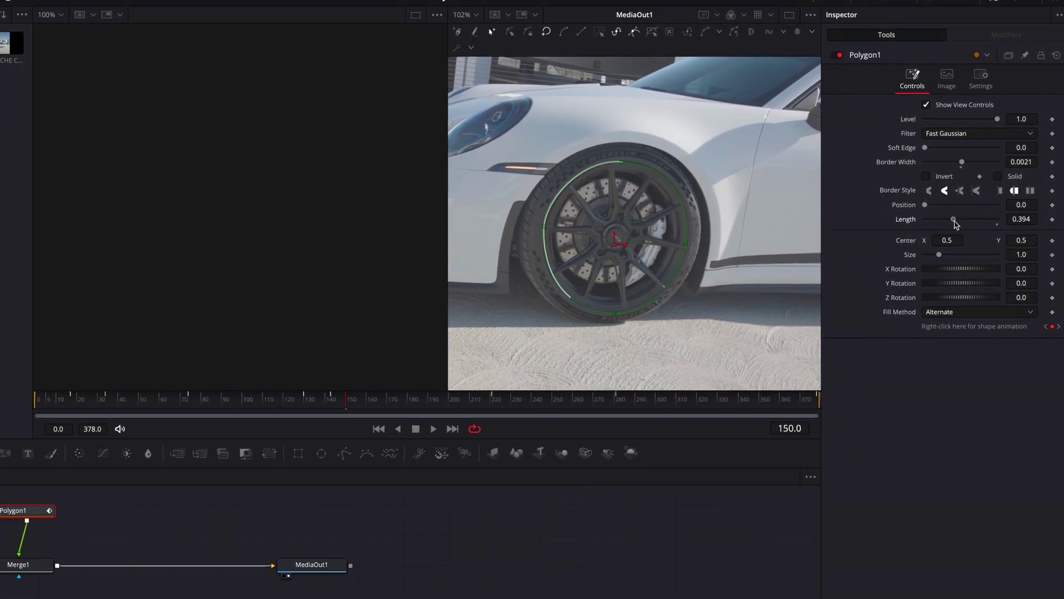
pyautogui.moveTo(954, 222); pyautogui.dragTo(945, 224)
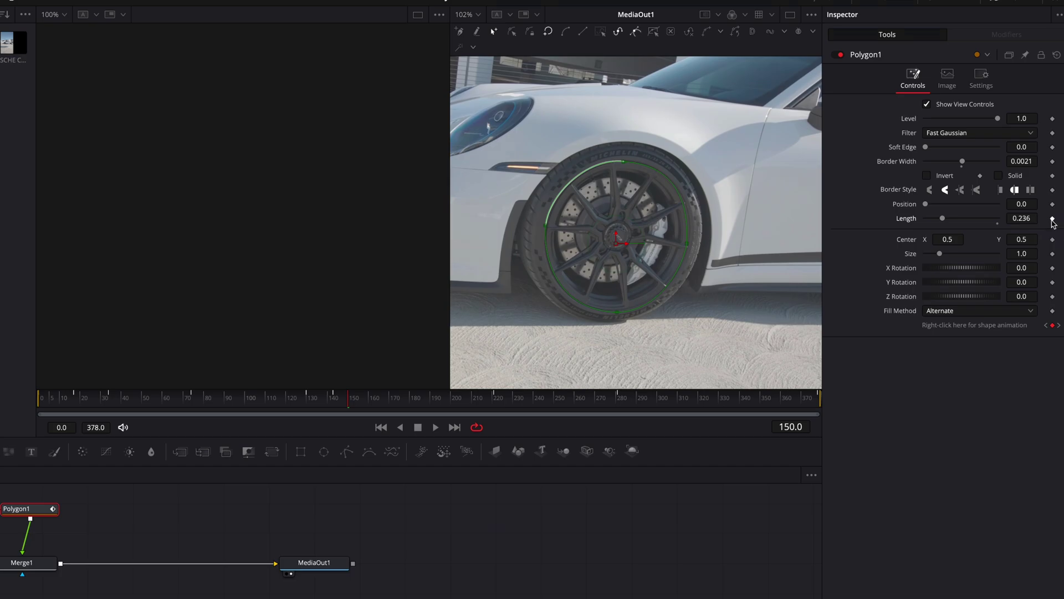
pyautogui.moveTo(346, 398); pyautogui.dragTo(0, 417)
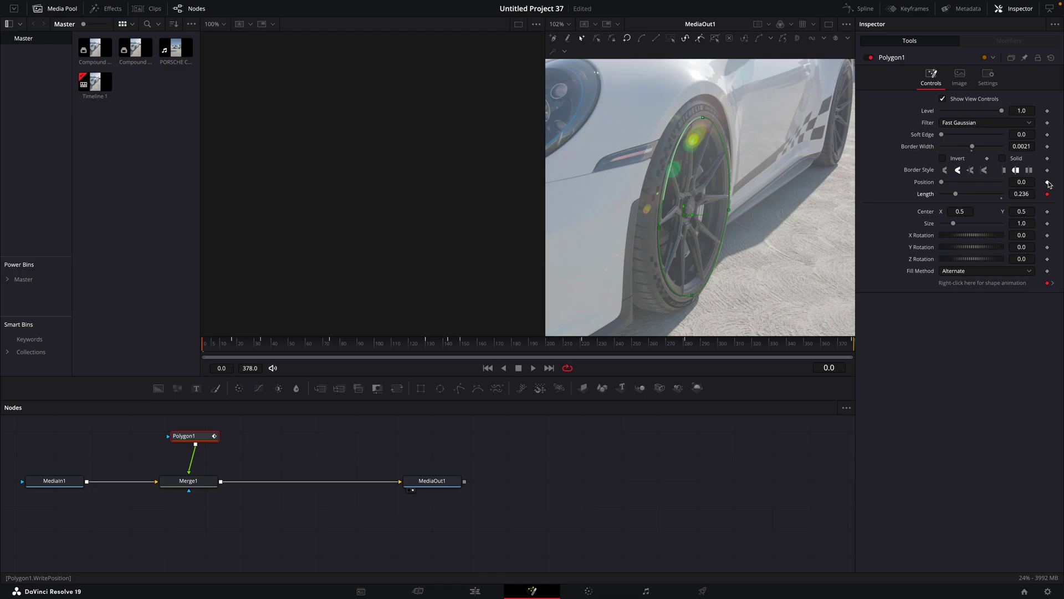
pyautogui.moveTo(817, 349); pyautogui.dragTo(960, 330)
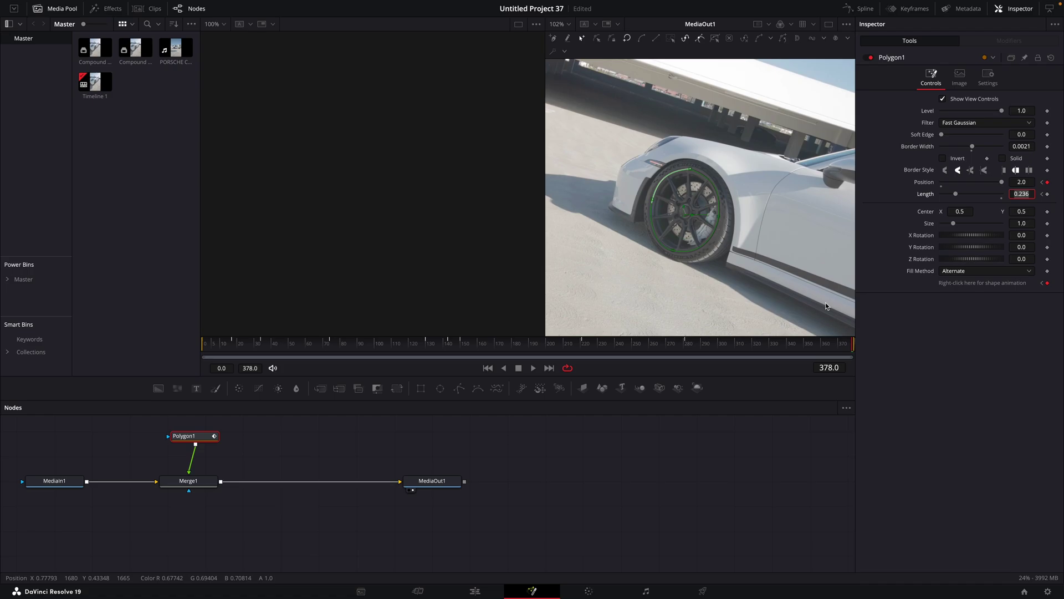
pyautogui.moveTo(839, 342); pyautogui.dragTo(544, 331)
# Duplicate Polygon1 together with Merge1 and insert the duplicate merge between Merge1 and MediaOut1.
pyautogui.moveTo(167, 554); pyautogui.dragTo(206, 430)
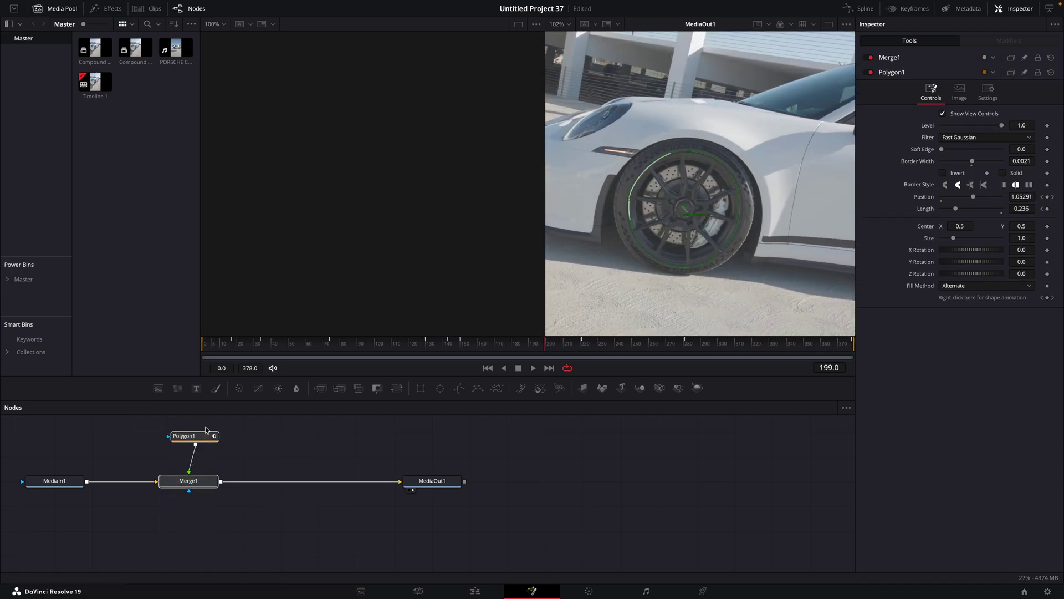
pyautogui.click(270, 458)
pyautogui.hotkey('ctrl', 'v')
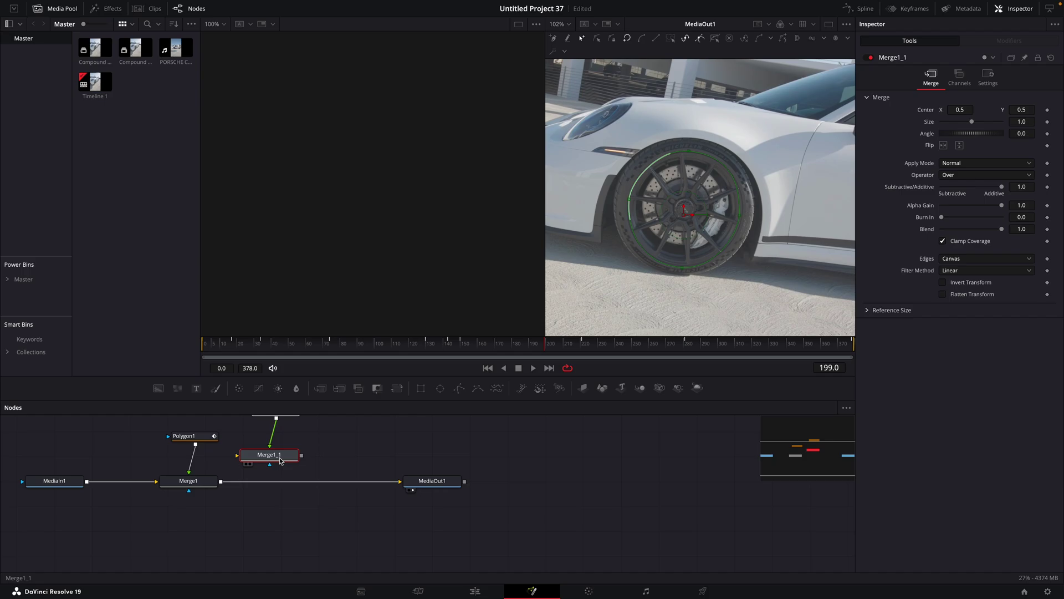
pyautogui.moveTo(281, 461); pyautogui.dragTo(299, 489)
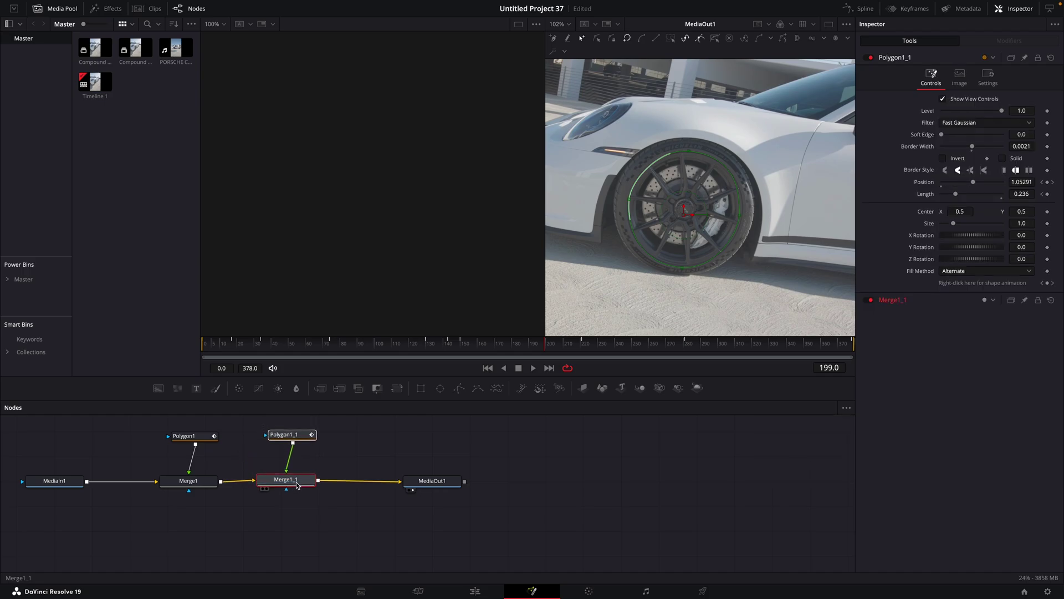
# Offset the duplicate polygon's position keyframes to 0.5 at frame 0 and 2.5 at frame 378, and scrub through the animation.
pyautogui.click(302, 439)
pyautogui.moveTo(264, 347); pyautogui.dragTo(189, 335)
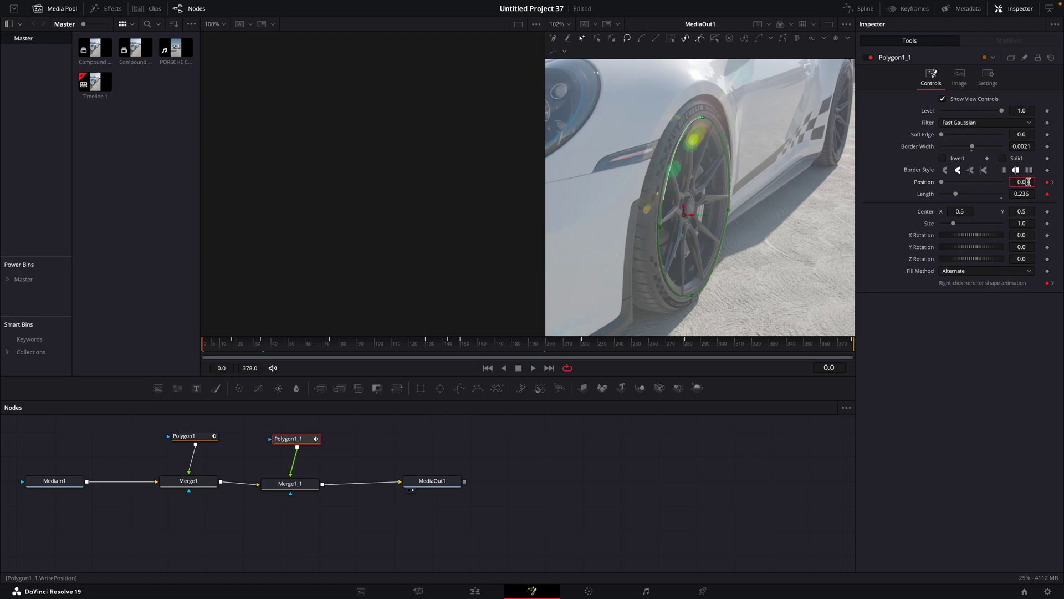
pyautogui.click(1053, 182)
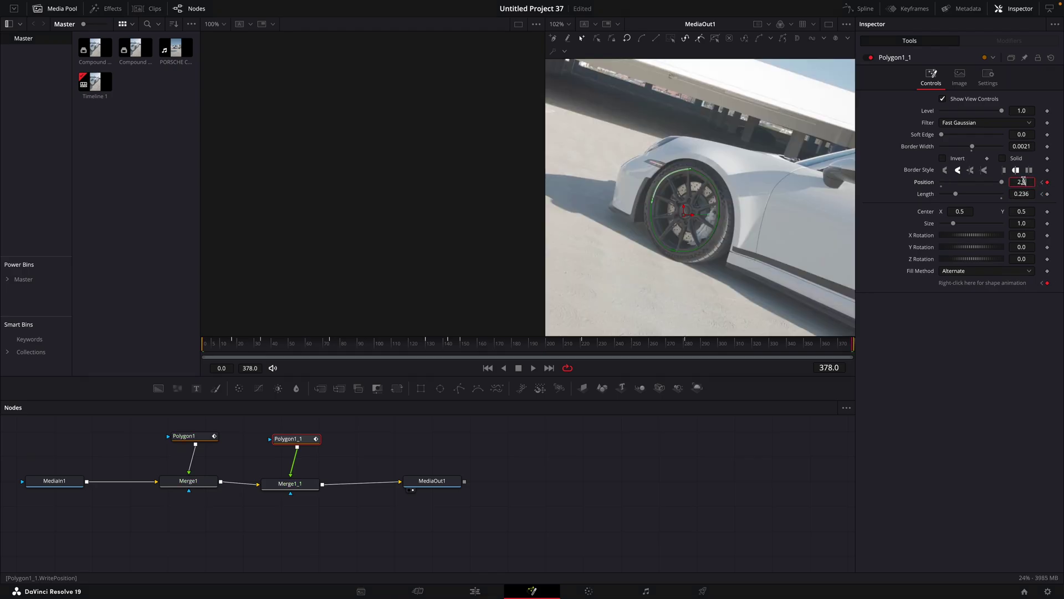
pyautogui.moveTo(223, 344); pyautogui.dragTo(632, 394)
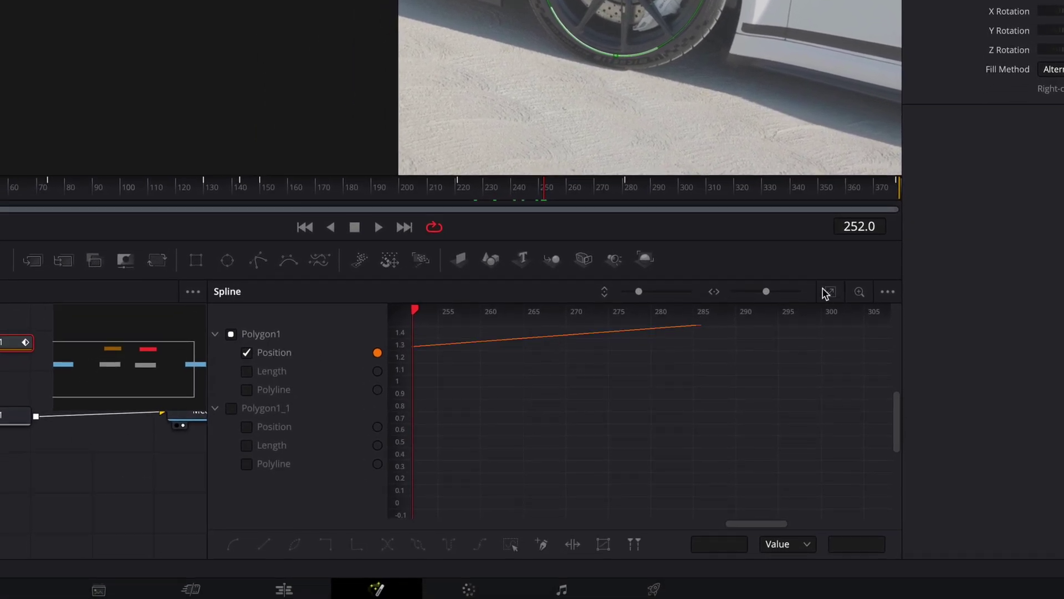
# Show both polygons' Position curves fitted in the spline editor and smooth all their keyframes.
pyautogui.click(829, 296)
pyautogui.click(247, 427)
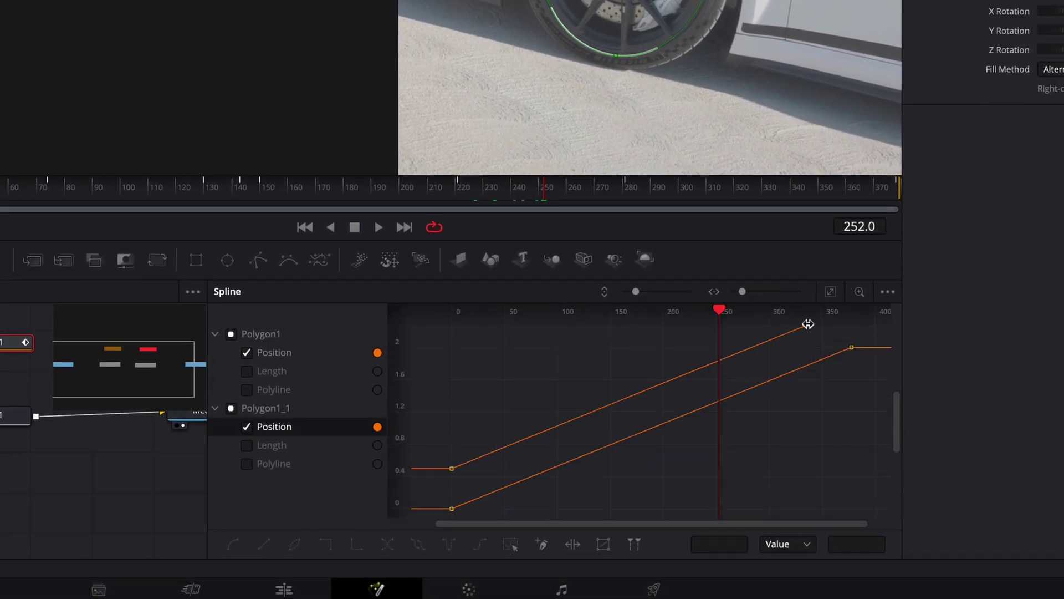
pyautogui.click(833, 292)
pyautogui.moveTo(859, 325); pyautogui.dragTo(423, 513)
pyautogui.hotkey('shift', 's')
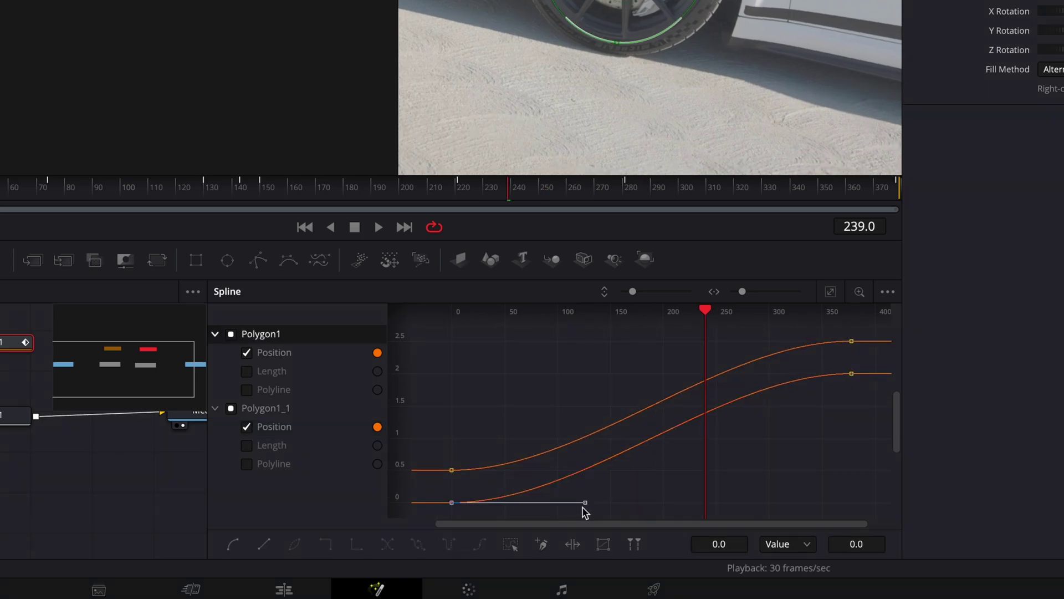
# Pull the start handles of both Position curves upward so the strokes start fast, and play the animation from frame 0.
pyautogui.moveTo(584, 503); pyautogui.dragTo(546, 423)
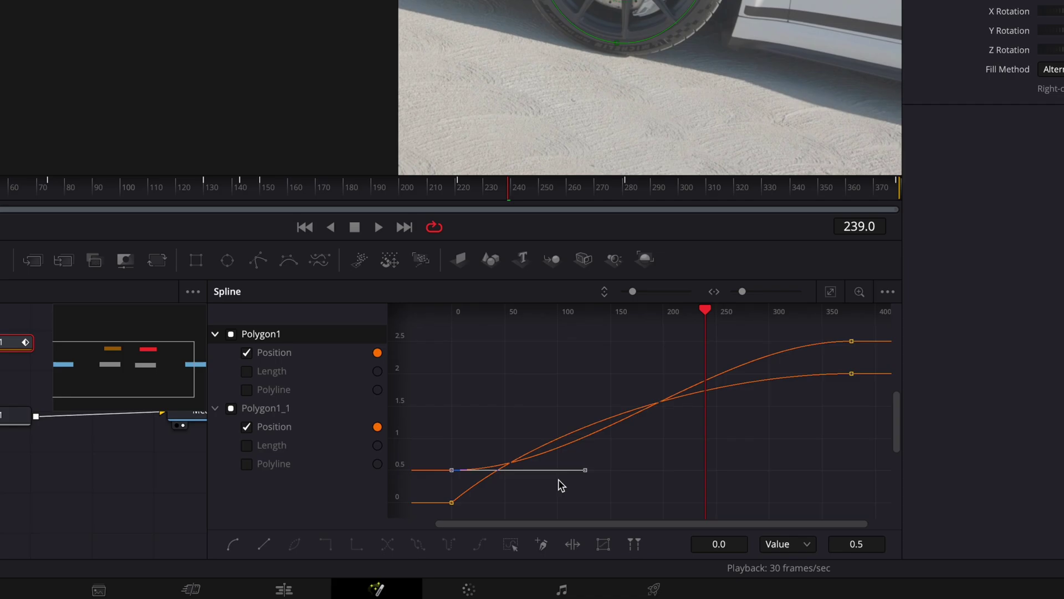
pyautogui.moveTo(582, 471); pyautogui.dragTo(536, 388)
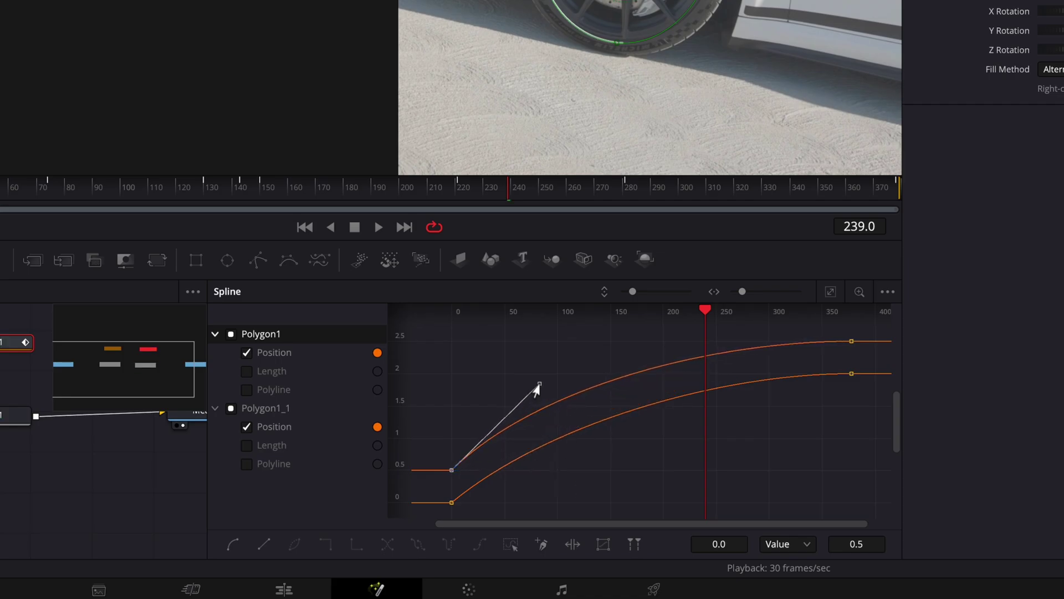
pyautogui.moveTo(497, 183); pyautogui.dragTo(0, 215)
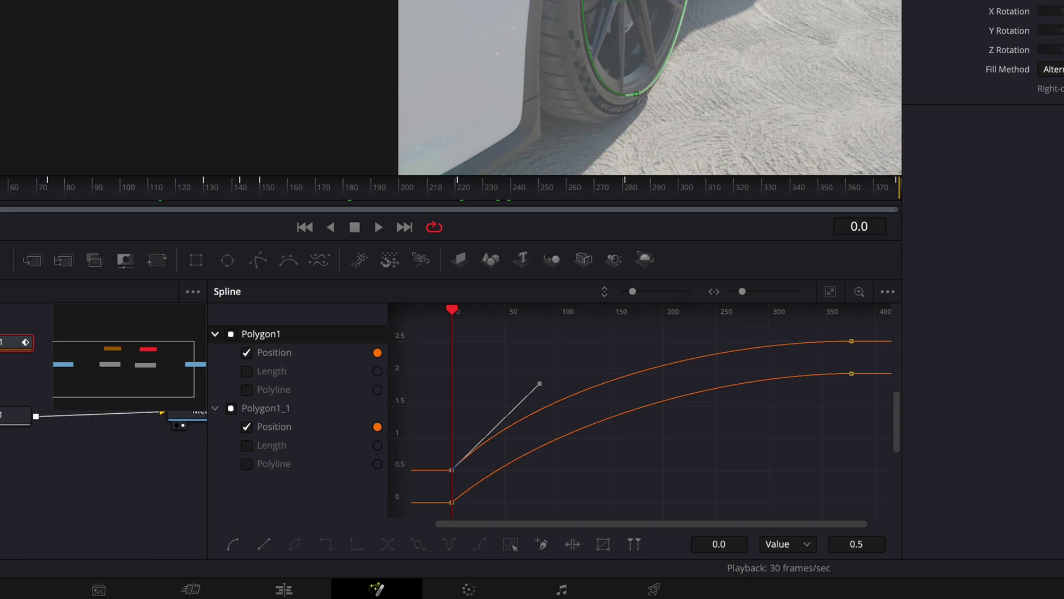
pyautogui.press('space')
# Pull the end handles of both Position curves downward so the strokes speed up toward frame 378.
pyautogui.click(851, 373)
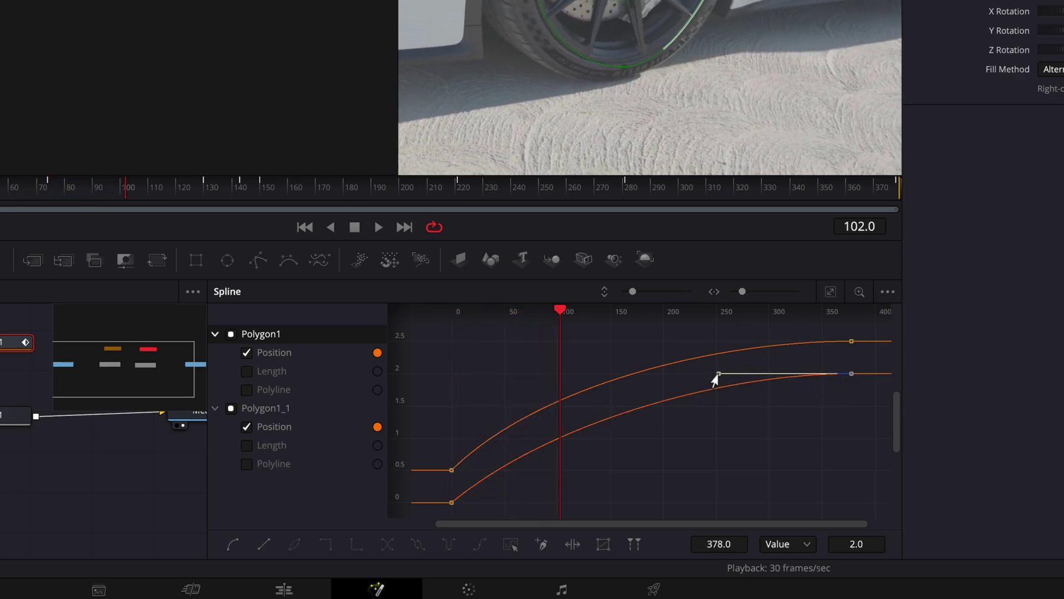
pyautogui.moveTo(714, 378); pyautogui.dragTo(743, 475)
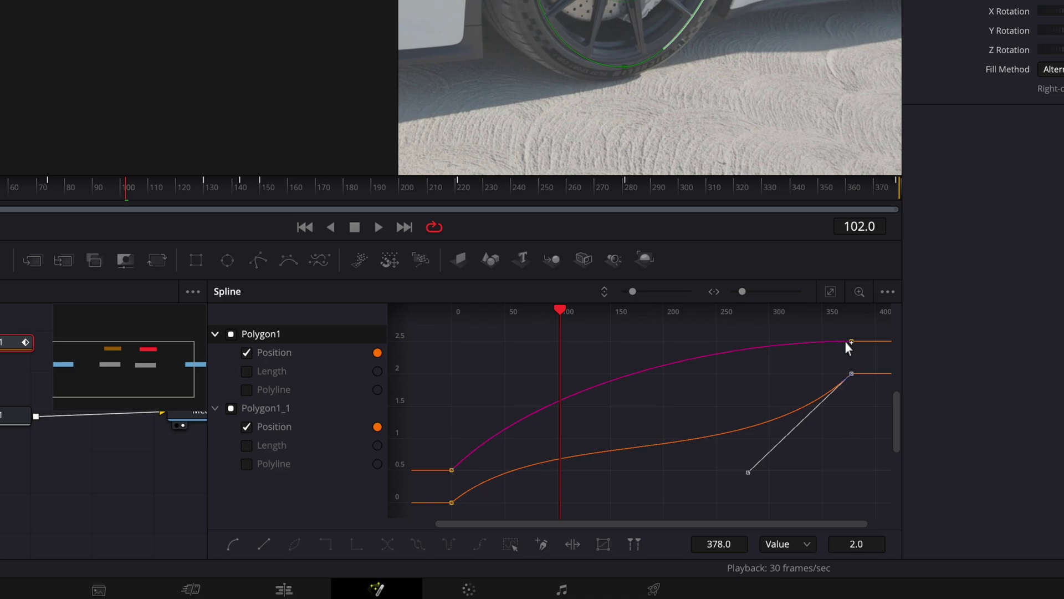
pyautogui.moveTo(717, 344); pyautogui.dragTo(750, 432)
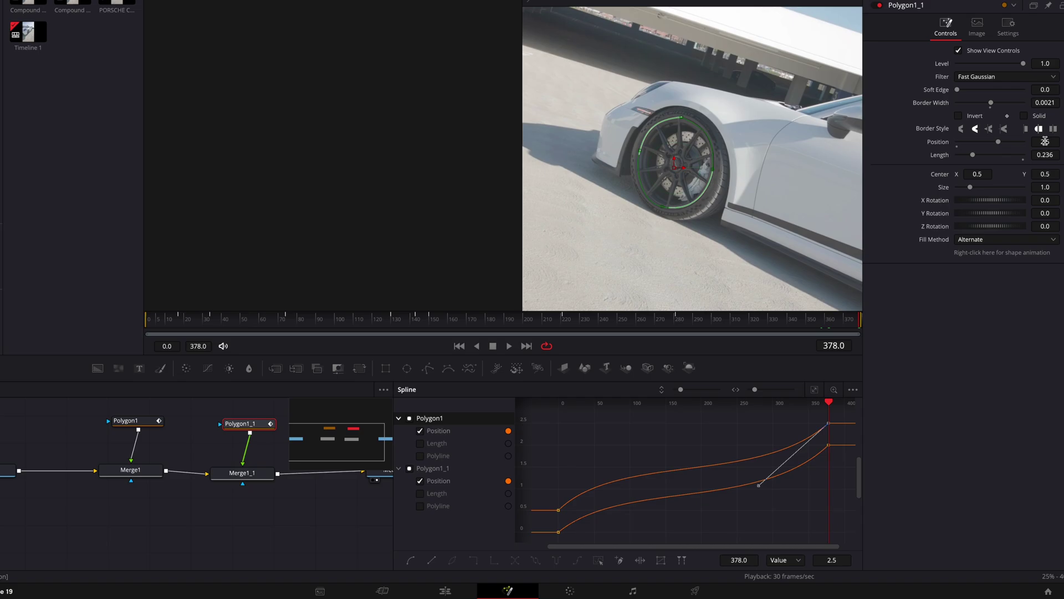
# Set the frame 378 position to 4.5 for Polygon1_1 and 4.0 for Polygon1, and check the refitted curves and animation.
pyautogui.write('4.')
pyautogui.press('Tab')
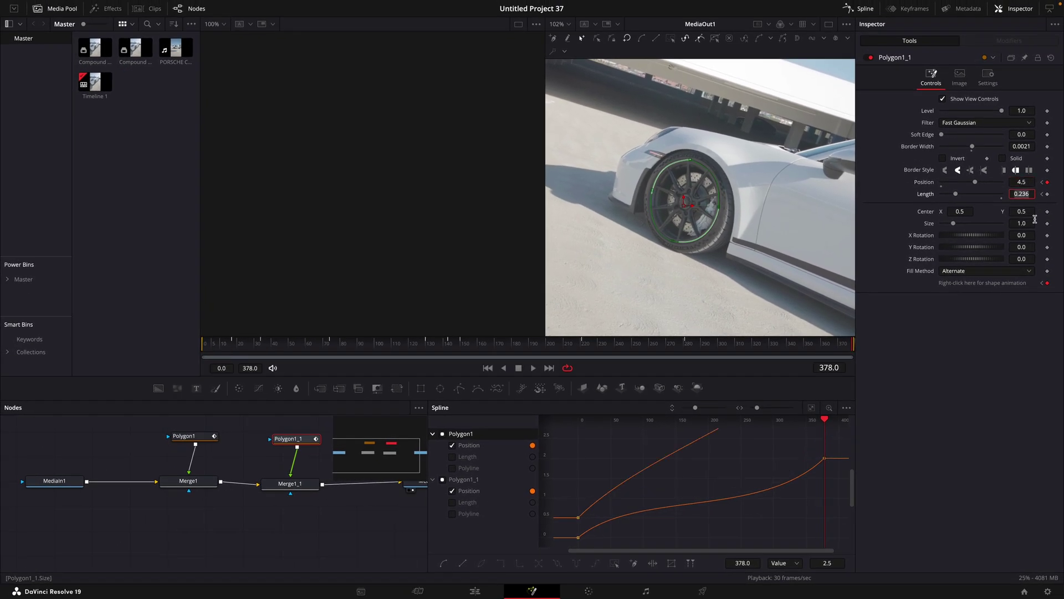
pyautogui.click(182, 437)
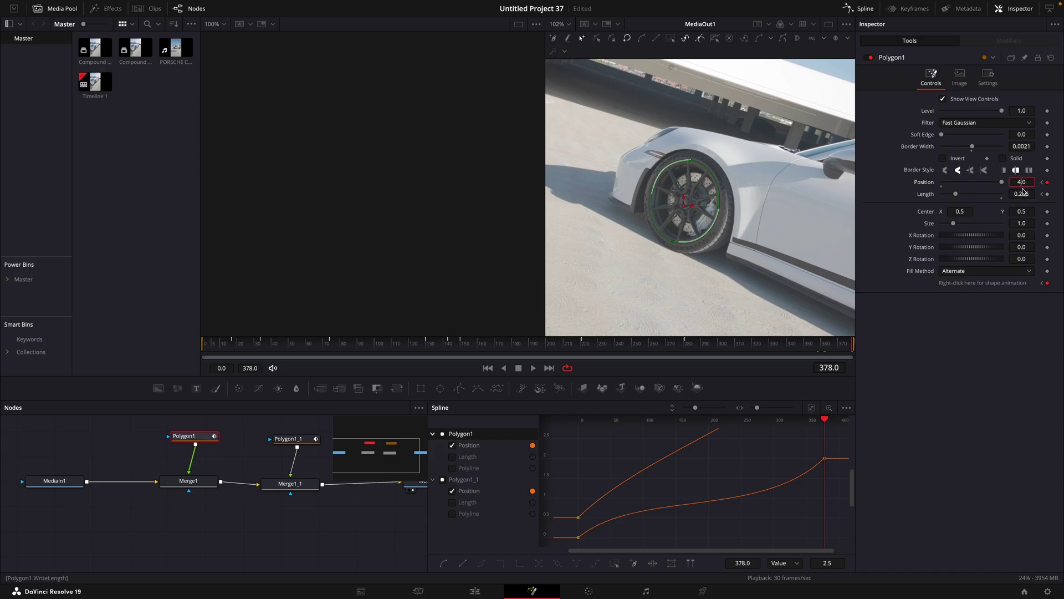
pyautogui.press('Tab')
pyautogui.click(813, 408)
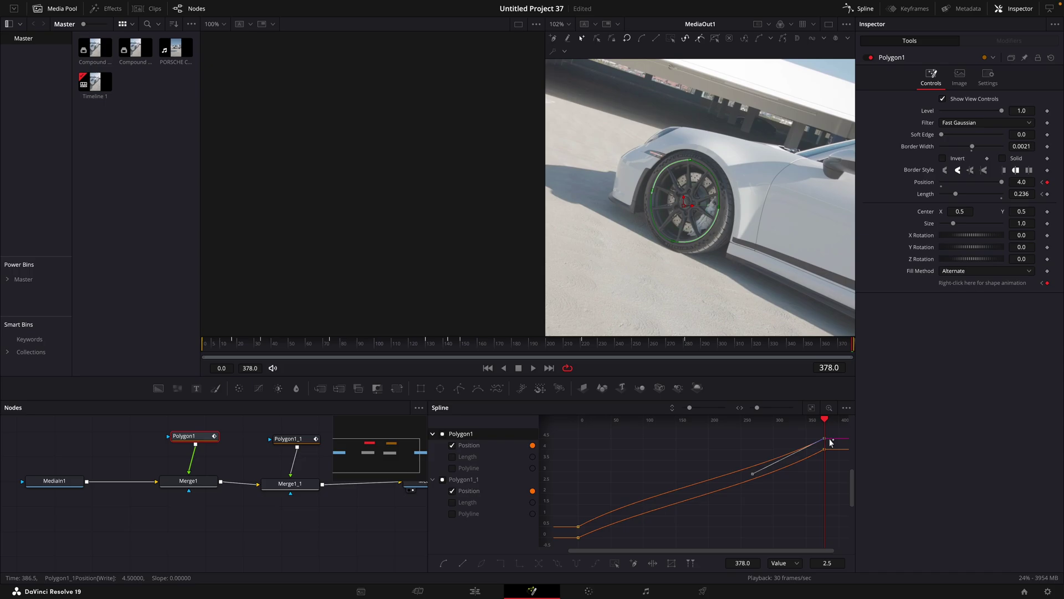
pyautogui.click(524, 344)
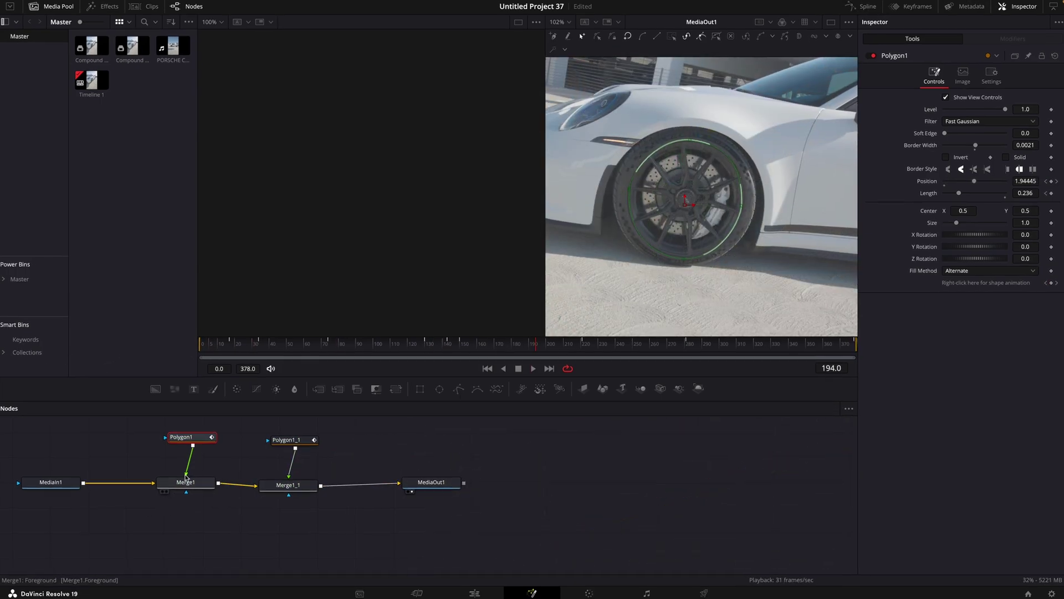
# Insert a ProtoV2 effect node between Polygon1 and Merge1 to make the first stroke glow.
pyautogui.hotkey('shift', 'space')
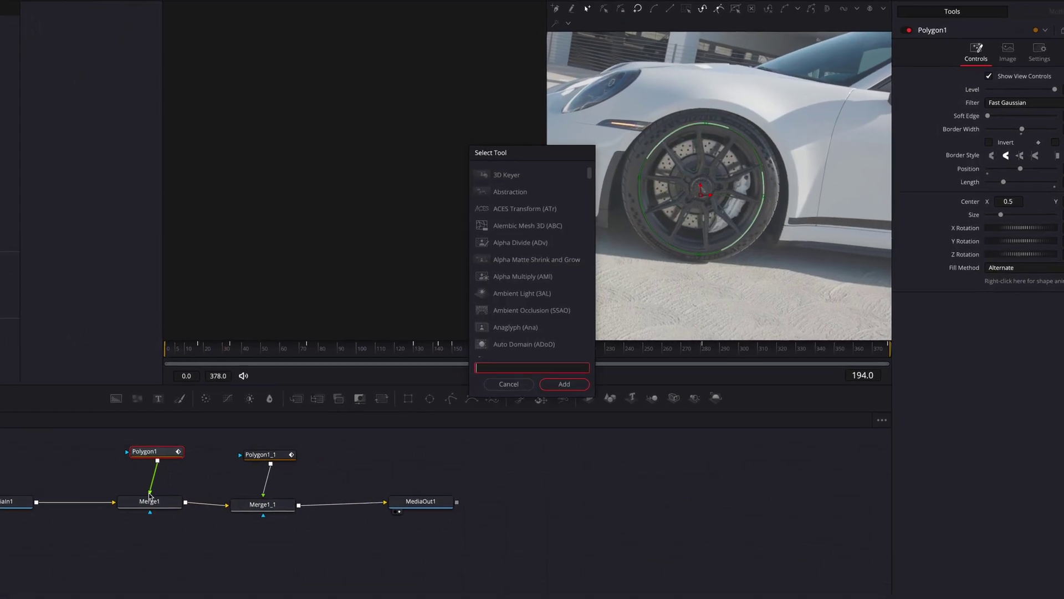
pyautogui.write('photo')
pyautogui.press('Return')
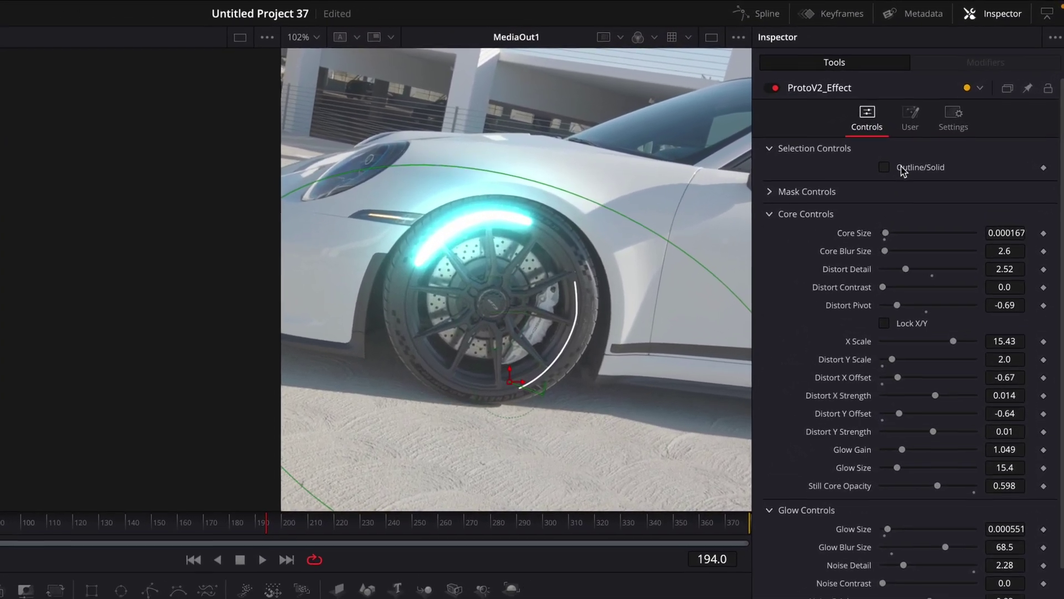
# Apply the Ghost preset to the ProtoV2 effect and thin its core by setting Core Size to about -0.00051.
pyautogui.click(960, 76)
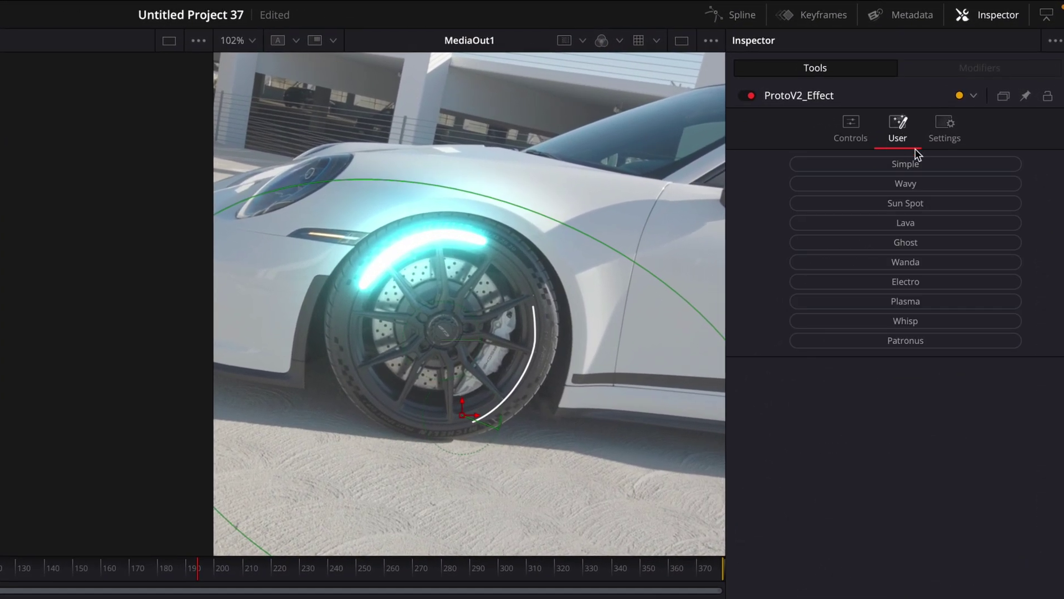
pyautogui.click(918, 243)
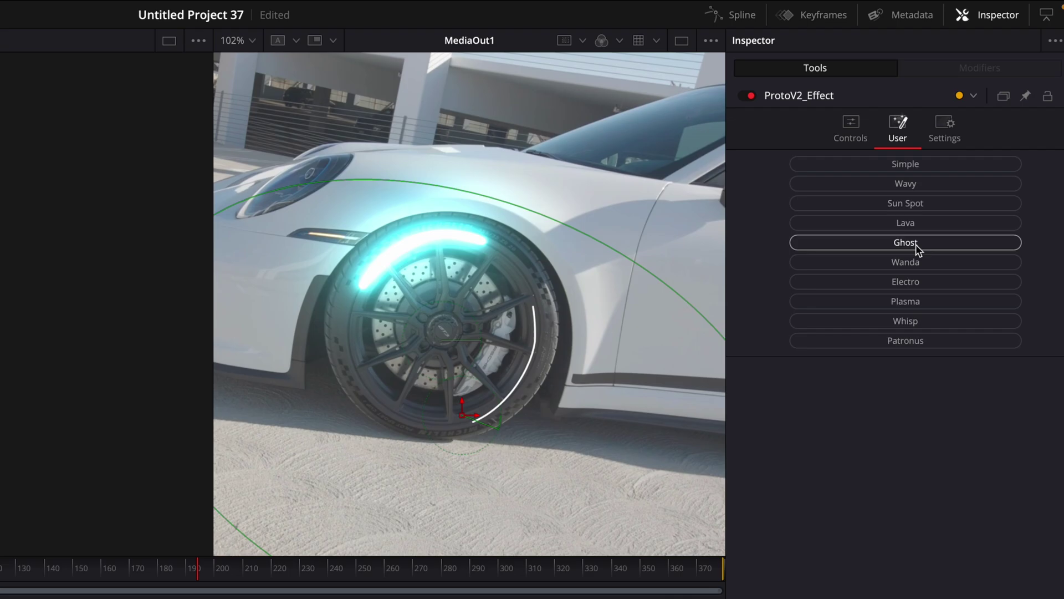
pyautogui.click(850, 131)
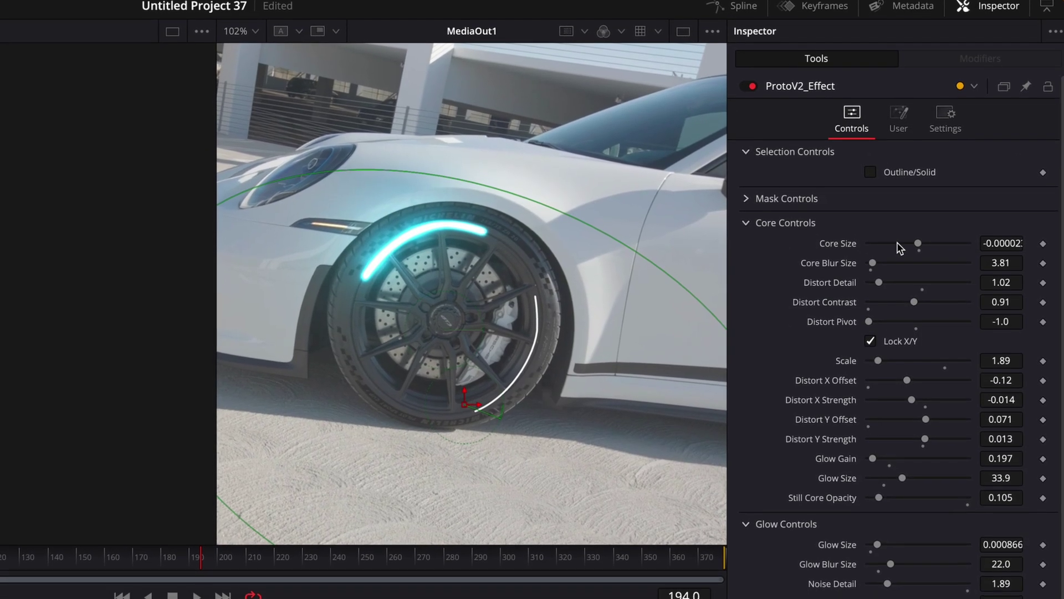
pyautogui.moveTo(918, 253); pyautogui.dragTo(893, 223)
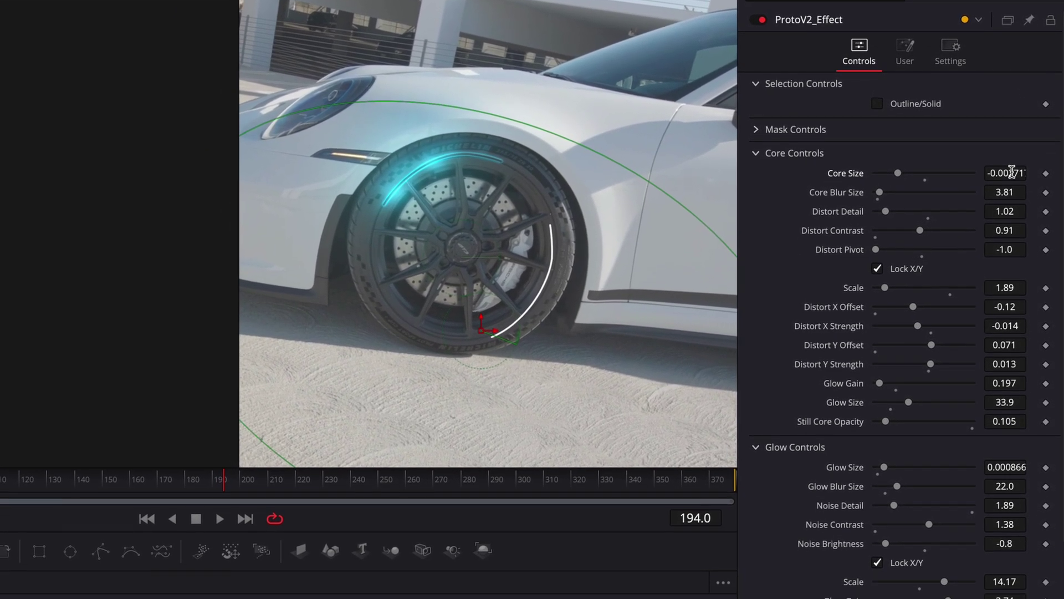
pyautogui.moveTo(1012, 172); pyautogui.dragTo(1025, 171)
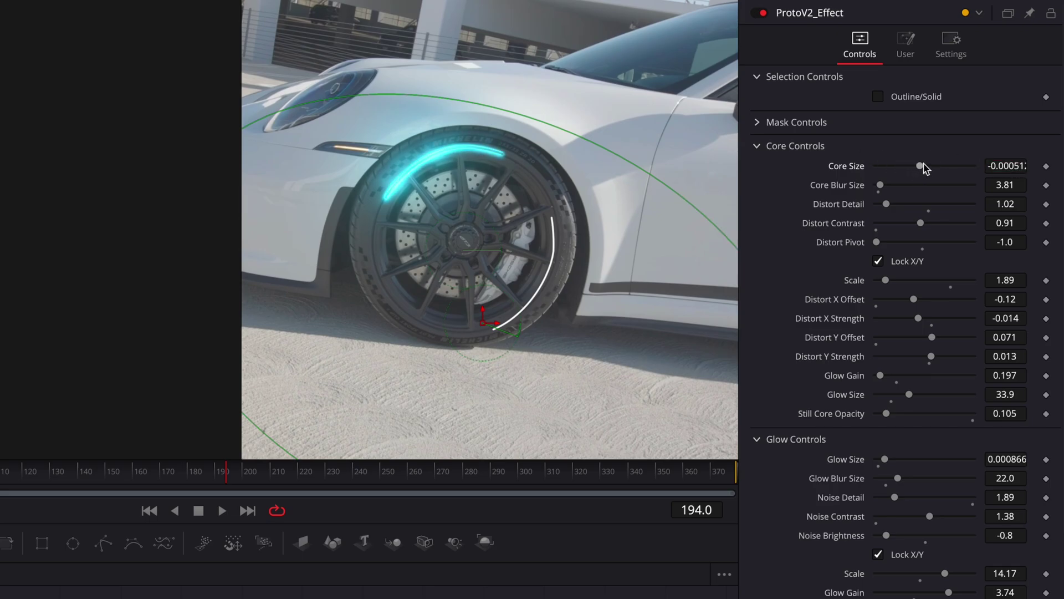
# Recolor the first stroke's glow to yellow with a hue of 0.168.
pyautogui.scroll(-1, 919, 164)
pyautogui.click(906, 34)
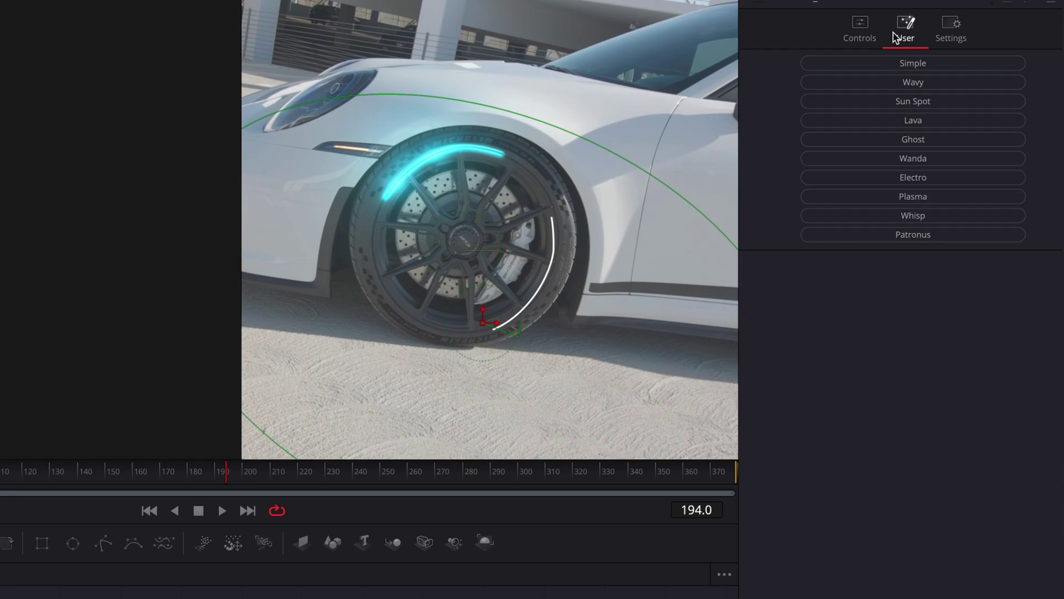
pyautogui.click(865, 35)
pyautogui.scroll(-10, 898, 138)
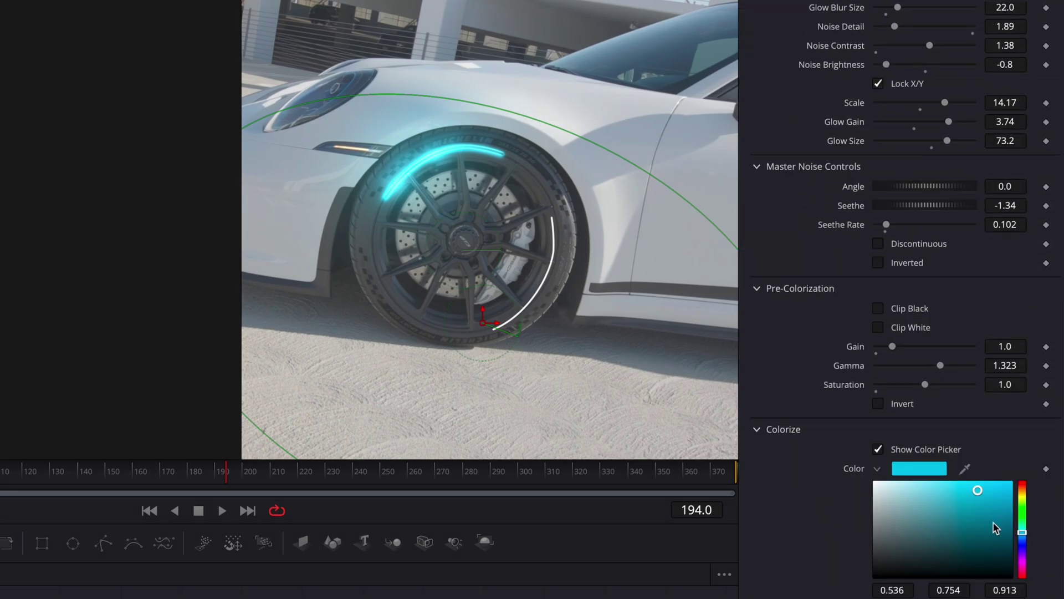
pyautogui.moveTo(1024, 557); pyautogui.dragTo(1024, 490)
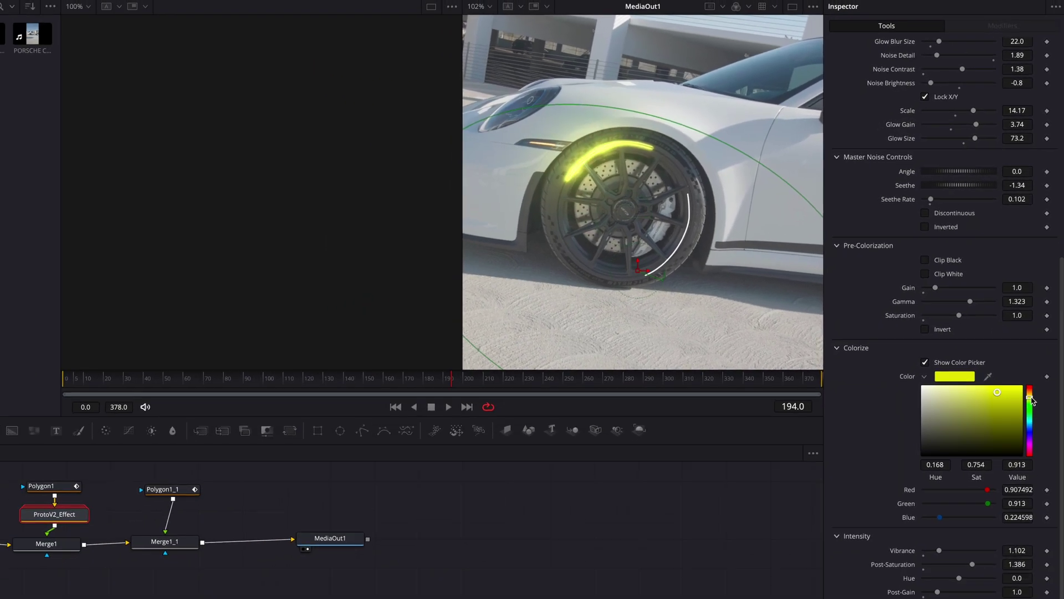
# Copy the ProtoV2 effect node and paste it between Polygon1_1 and Merge1_1.
pyautogui.click(72, 521)
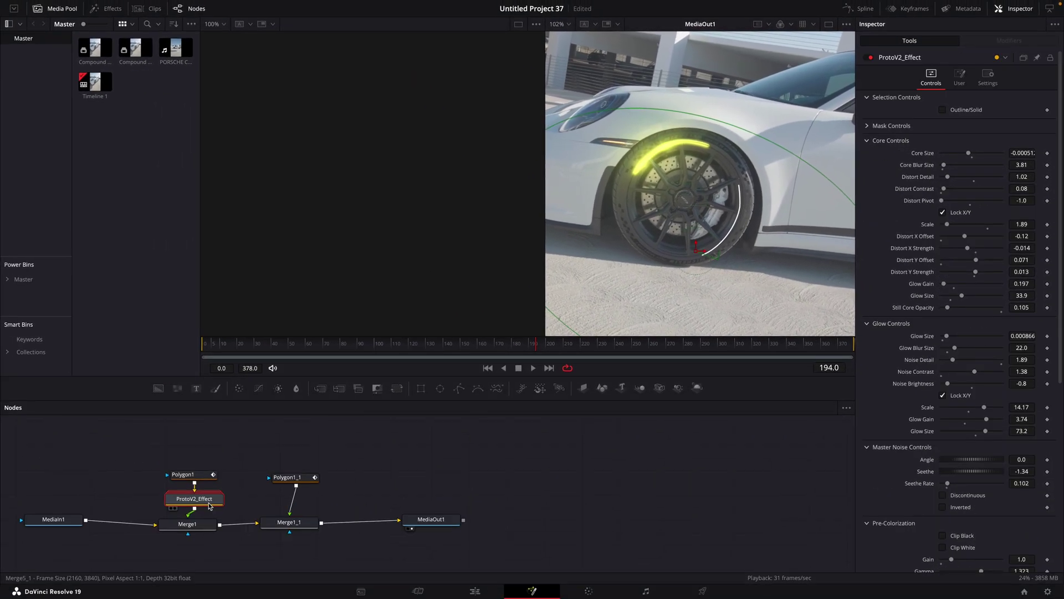
pyautogui.click(305, 480)
pyautogui.hotkey('ctrl', 'v')
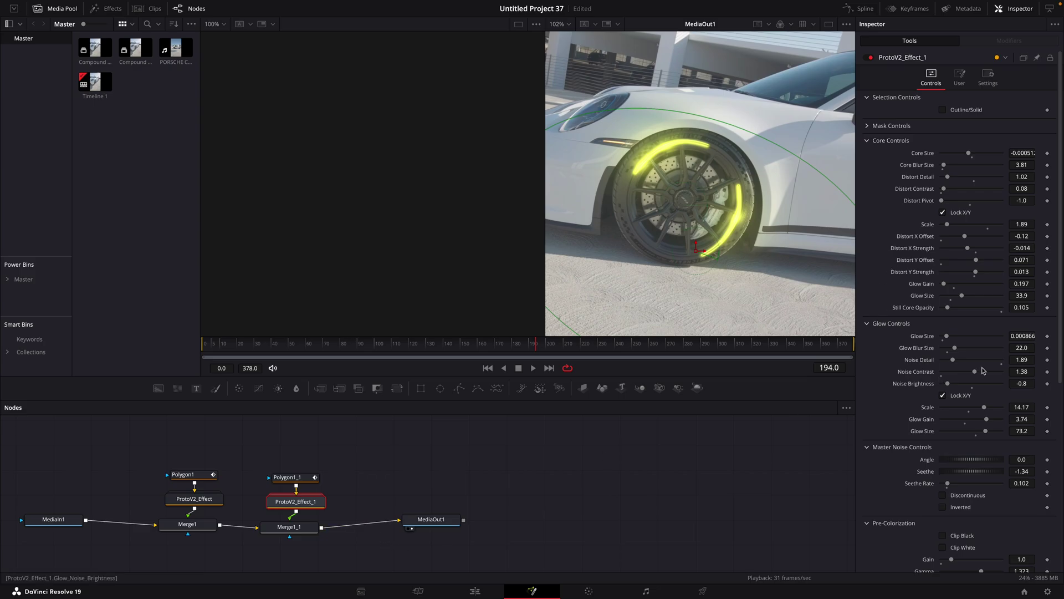
# Recolor the copied effect's glow to bright blue with hue 0.552, saturation 0.907 and value 1.0, and check it in the whole frame.
pyautogui.scroll(-5, 983, 370)
pyautogui.moveTo(1034, 375); pyautogui.dragTo(1033, 378)
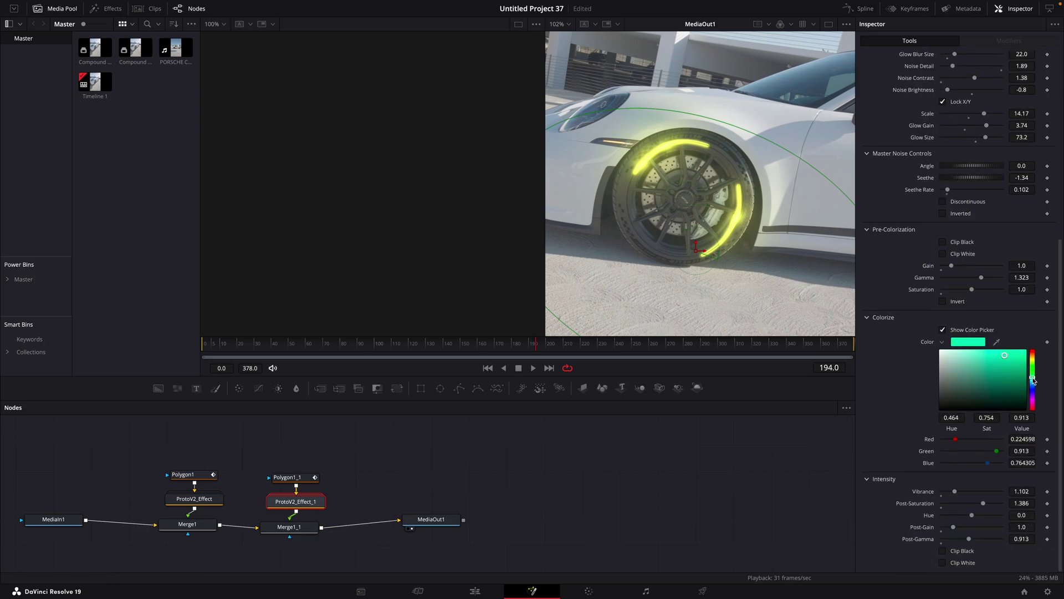
pyautogui.click(1020, 363)
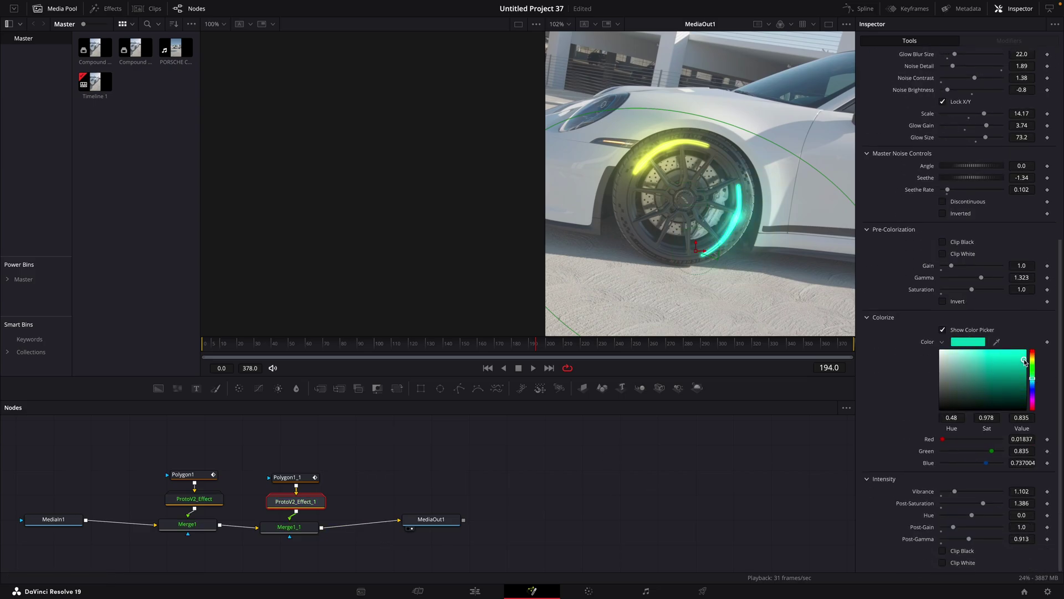
pyautogui.moveTo(1033, 359); pyautogui.dragTo(1033, 349)
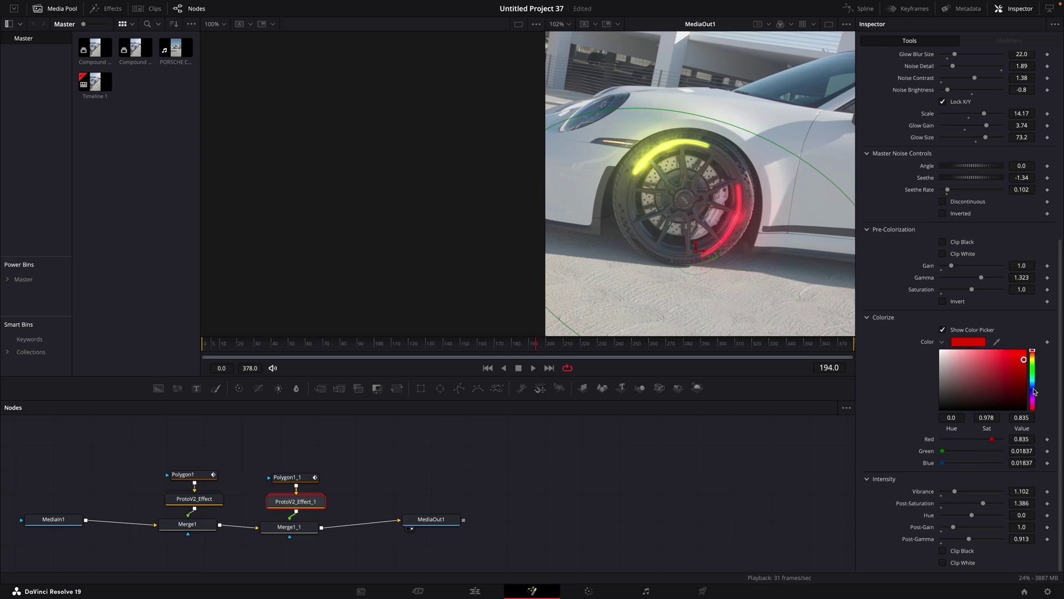
pyautogui.click(1033, 383)
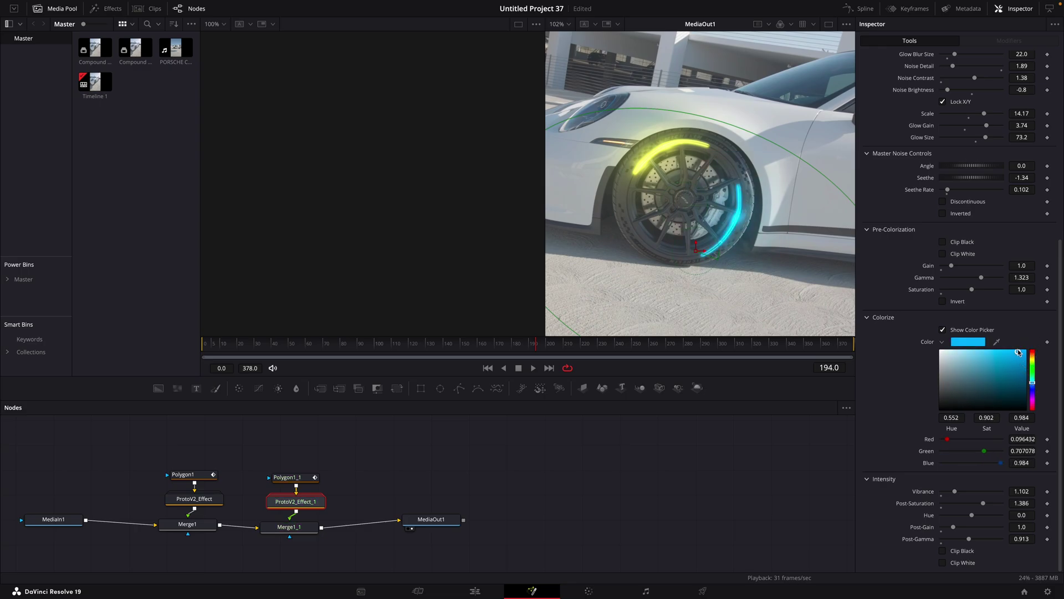
pyautogui.scroll(-2, 706, 256)
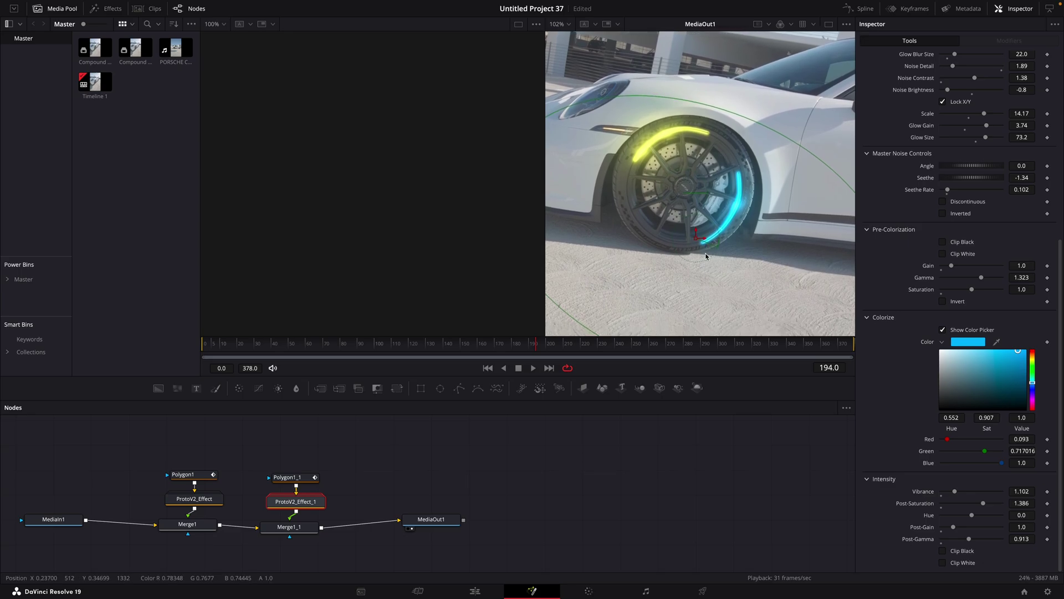
pyautogui.scroll(-8, 725, 206)
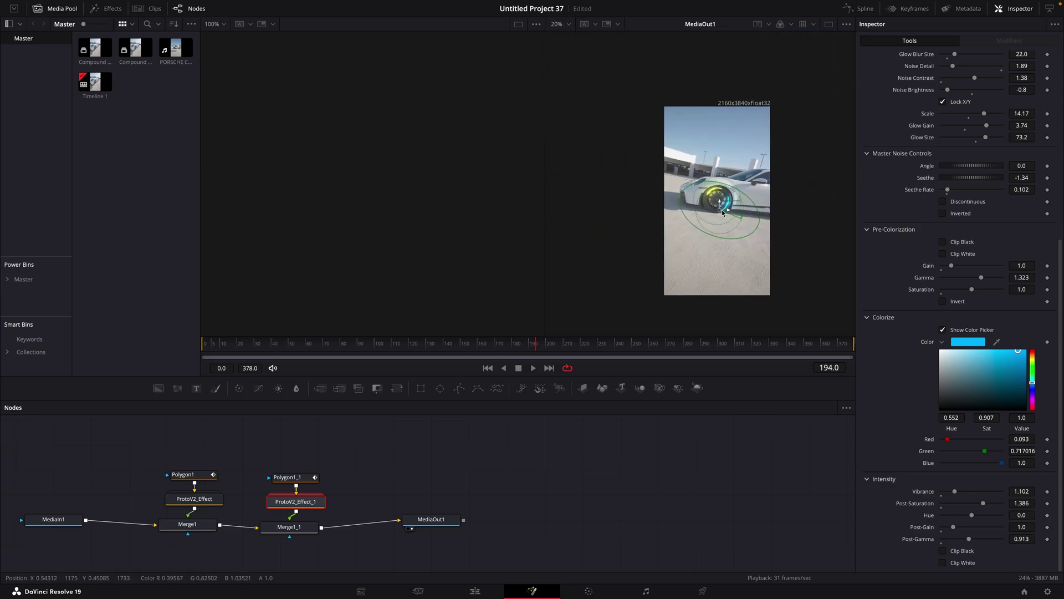
pyautogui.press('super+f')
# Go to frame 375 and enable motion blur for Polygon1_1.
pyautogui.click(284, 478)
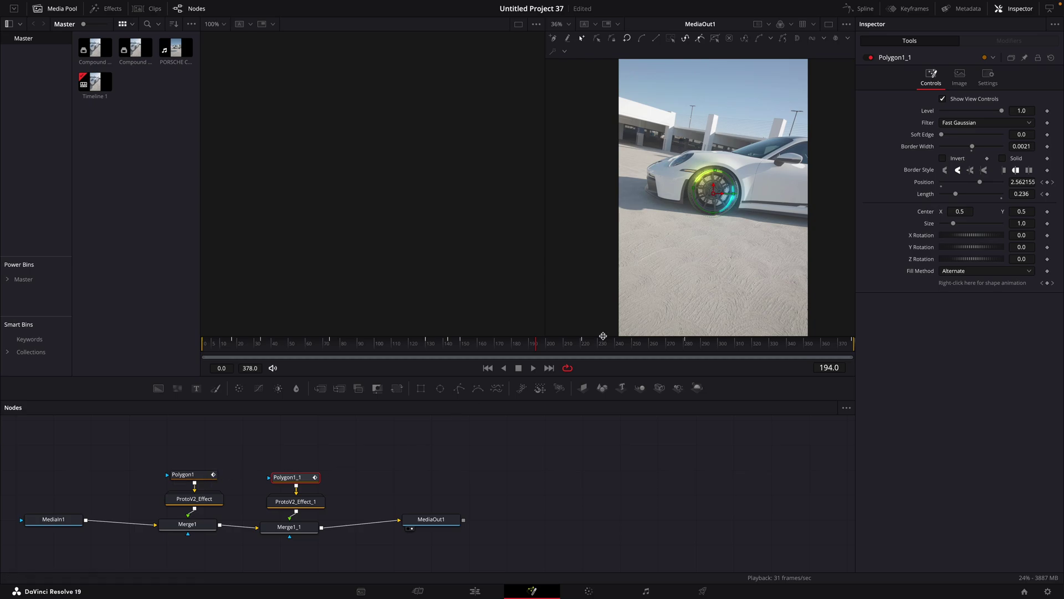
pyautogui.moveTo(198, 345); pyautogui.dragTo(191, 345)
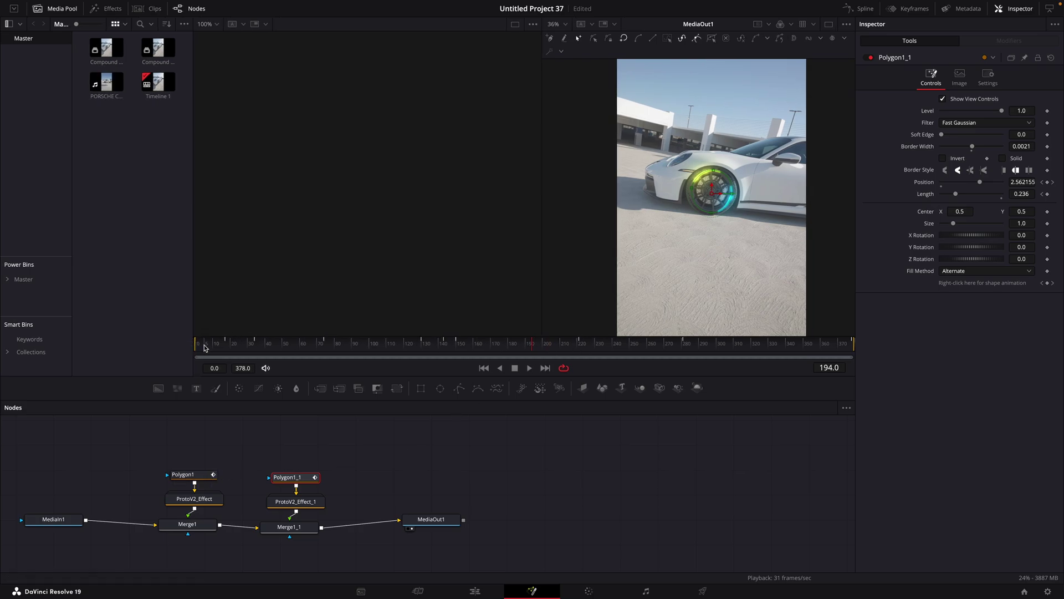
pyautogui.click(843, 344)
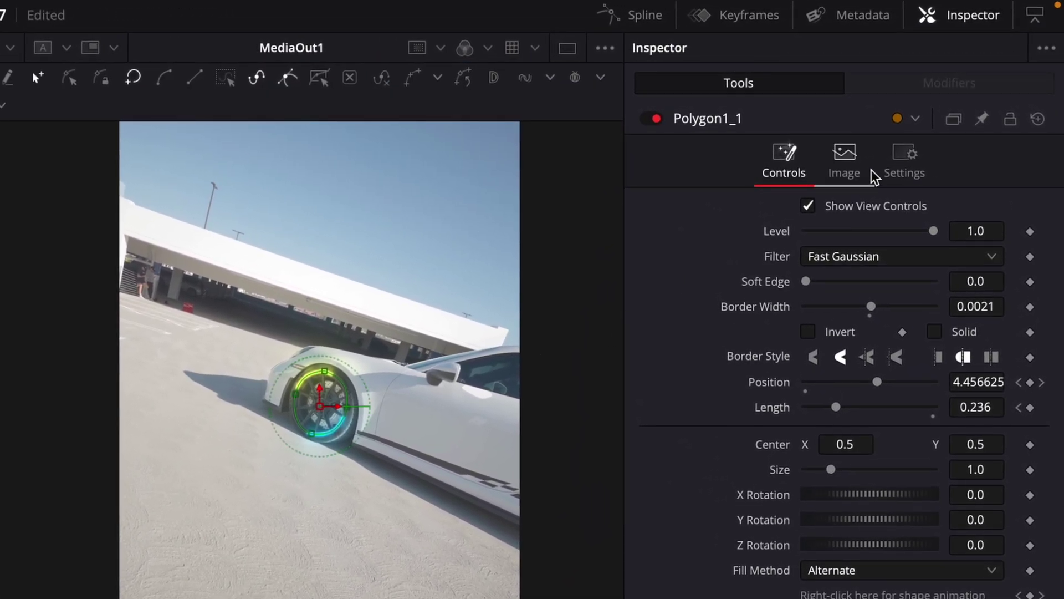
pyautogui.click(895, 163)
pyautogui.click(808, 229)
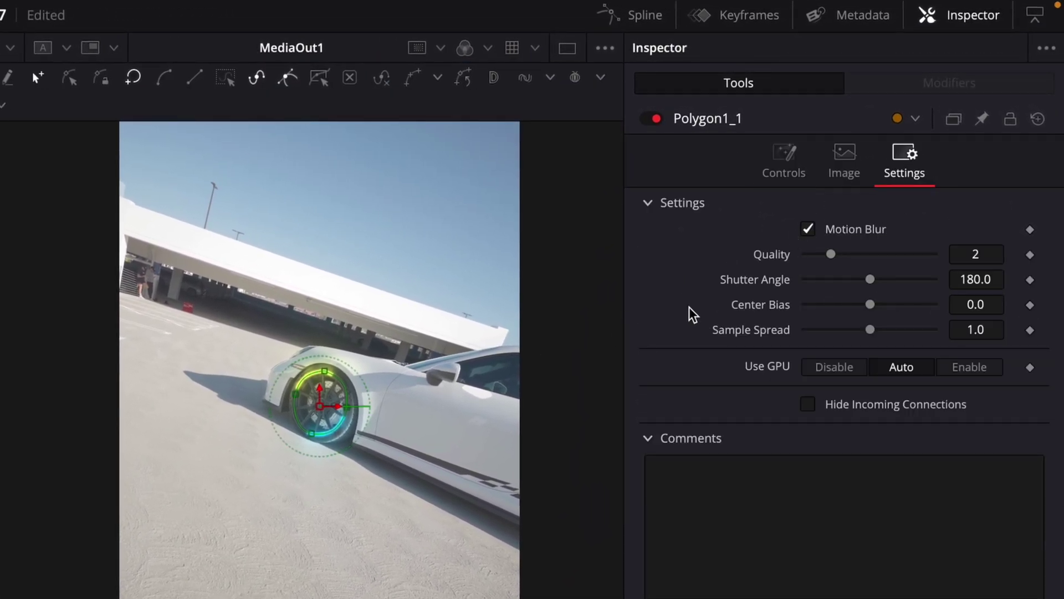
# Set Polygon1_1's motion blur quality to 10 and its shutter angle to 5000.
pyautogui.scroll(8, 337, 489)
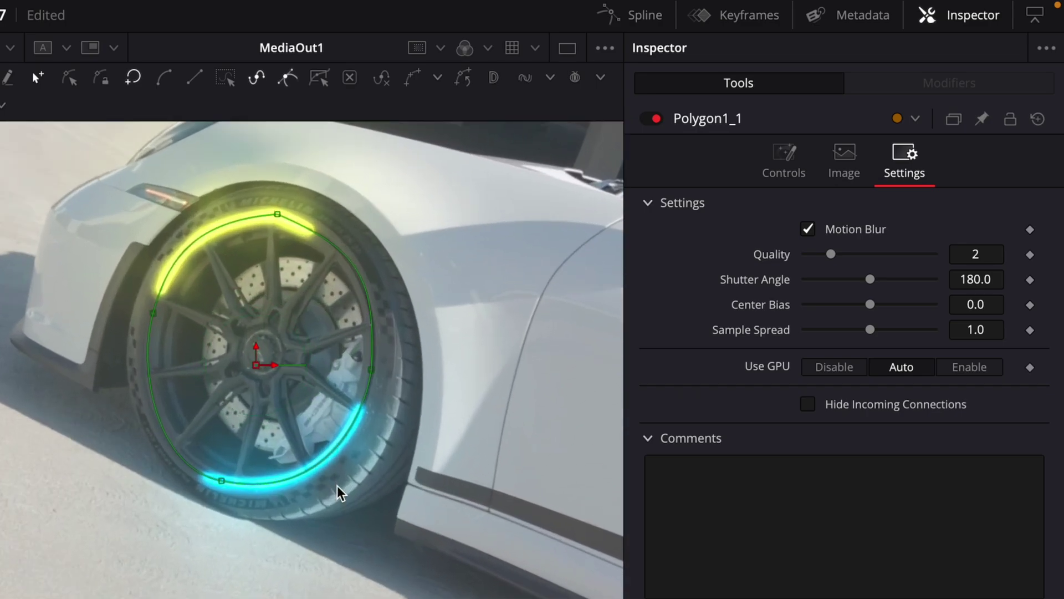
pyautogui.moveTo(832, 255); pyautogui.dragTo(934, 254)
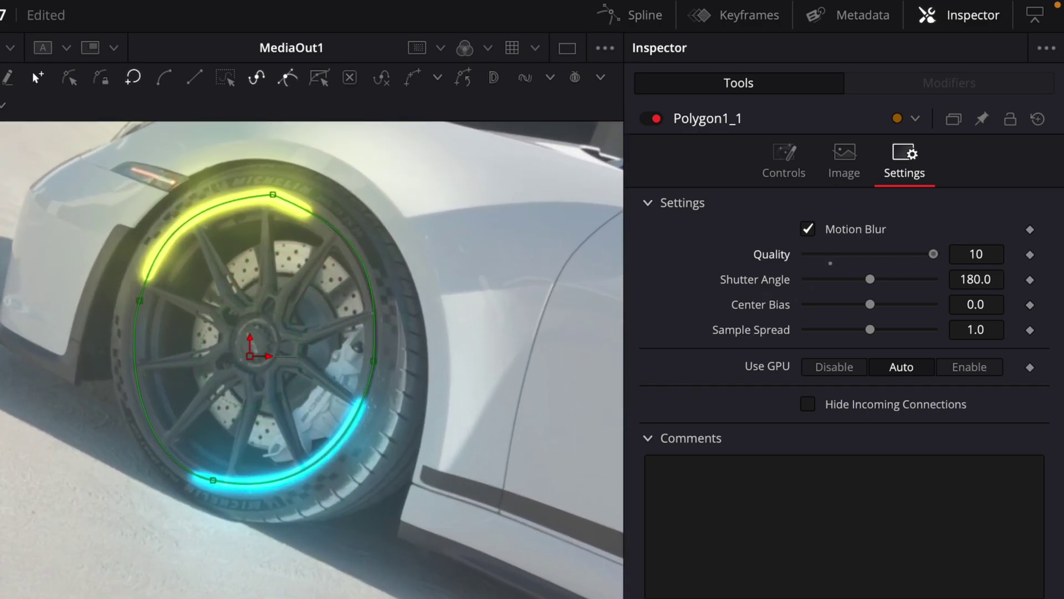
pyautogui.doubleClick(979, 279)
pyautogui.write('500')
pyautogui.press('Return')
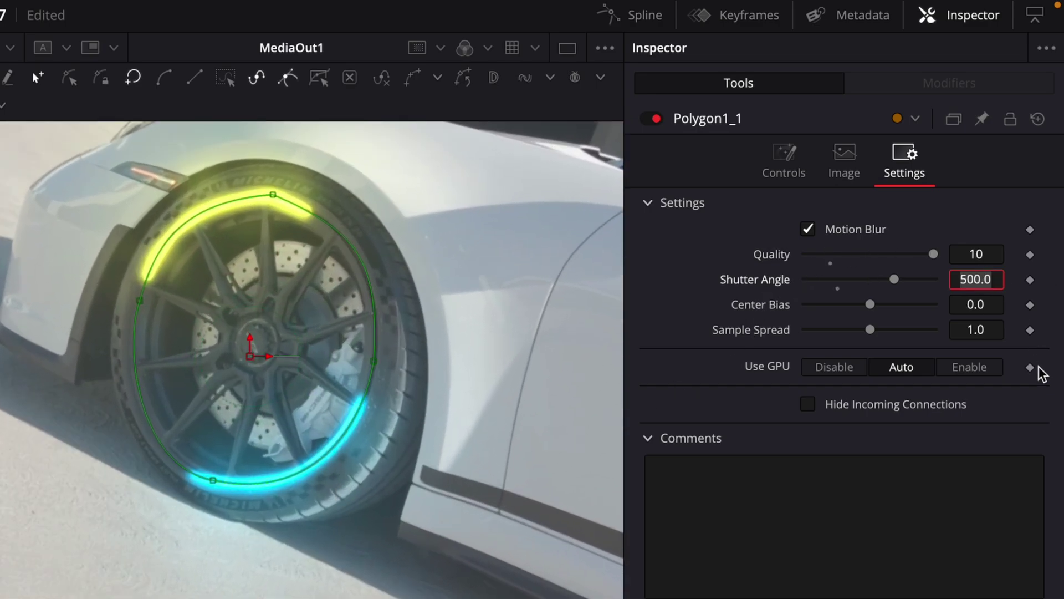
pyautogui.write('50')
pyautogui.press('Tab')
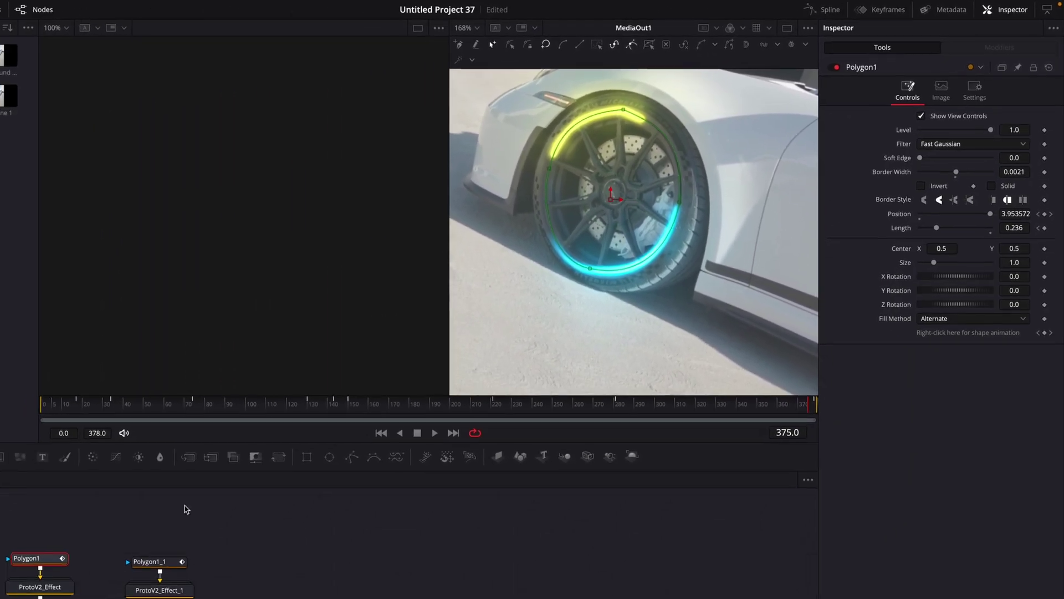
# Enable motion blur for Polygon1 with quality 10, shutter angle 5000 and center bias -1.0.
pyautogui.click(975, 89)
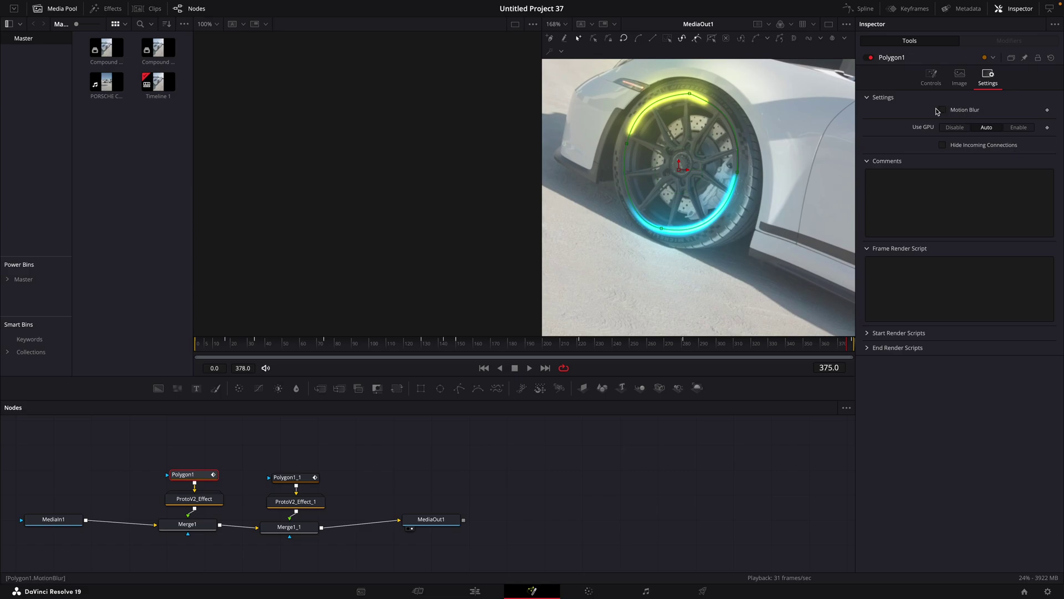
pyautogui.click(942, 110)
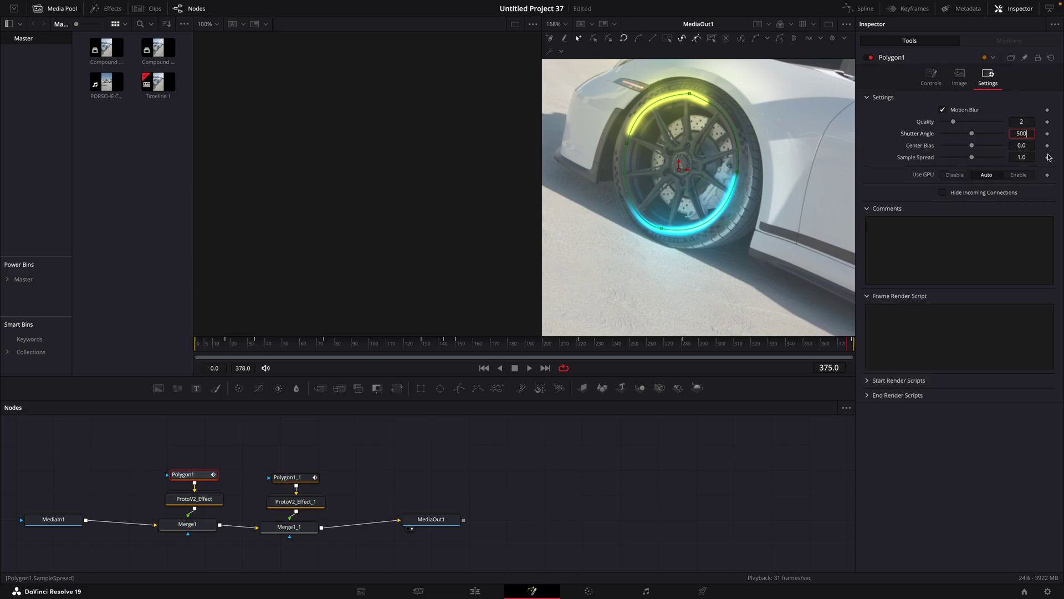
pyautogui.press('Tab')
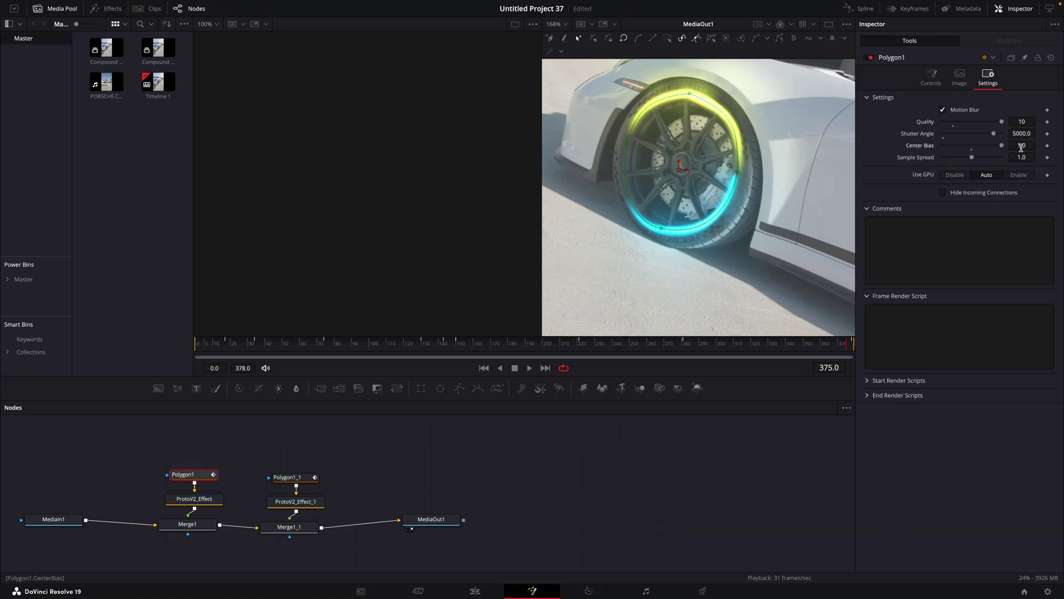
pyautogui.moveTo(915, 155); pyautogui.dragTo(857, 153)
# Set Polygon1_1's motion blur center bias to -1.0 and return to the Edit page to see the clip on the timeline.
pyautogui.click(294, 479)
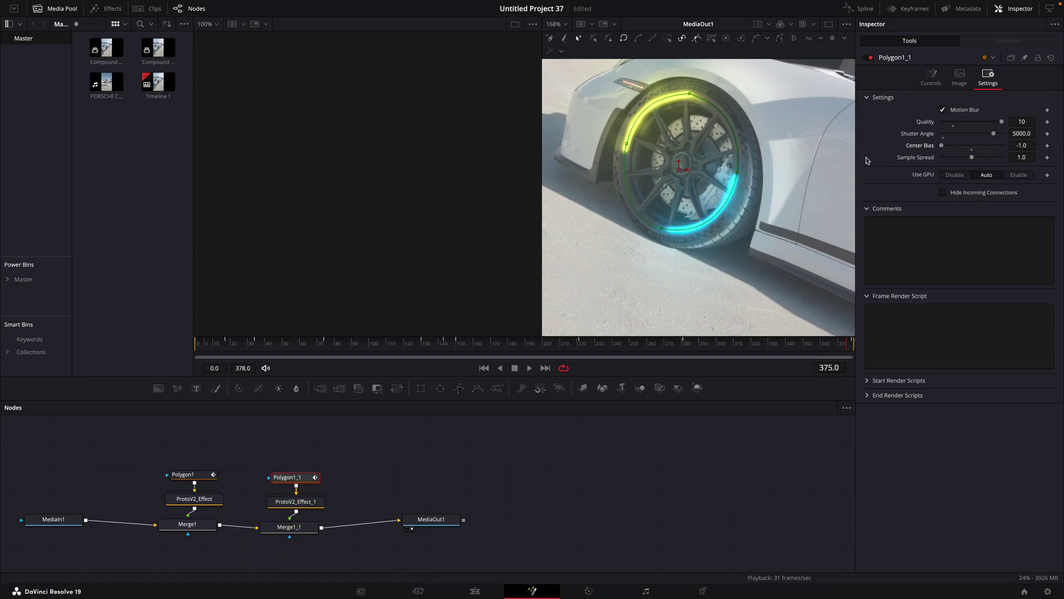
pyautogui.click(932, 77)
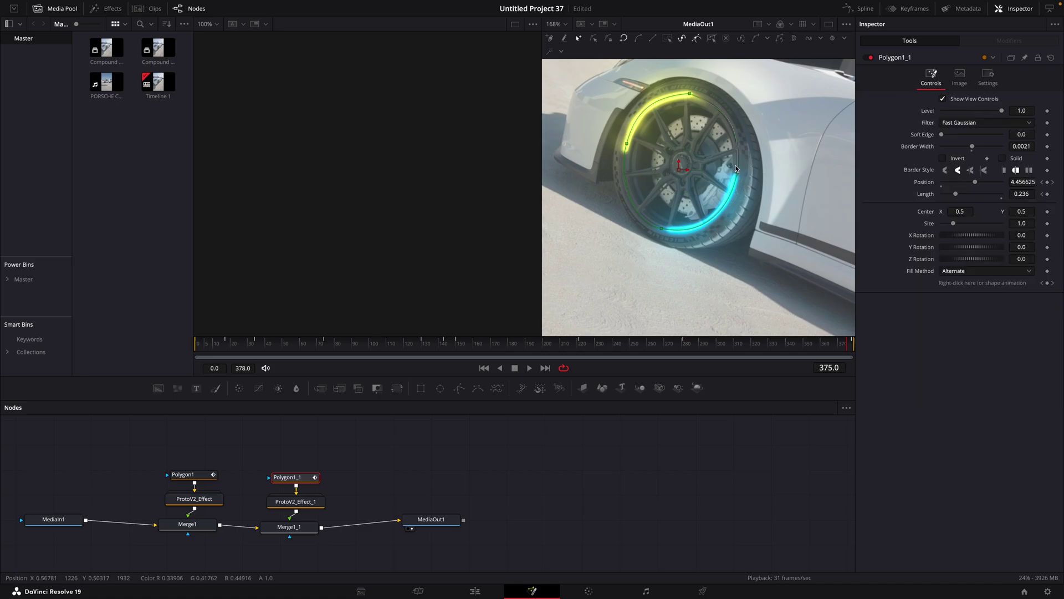
pyautogui.scroll(-5, 736, 168)
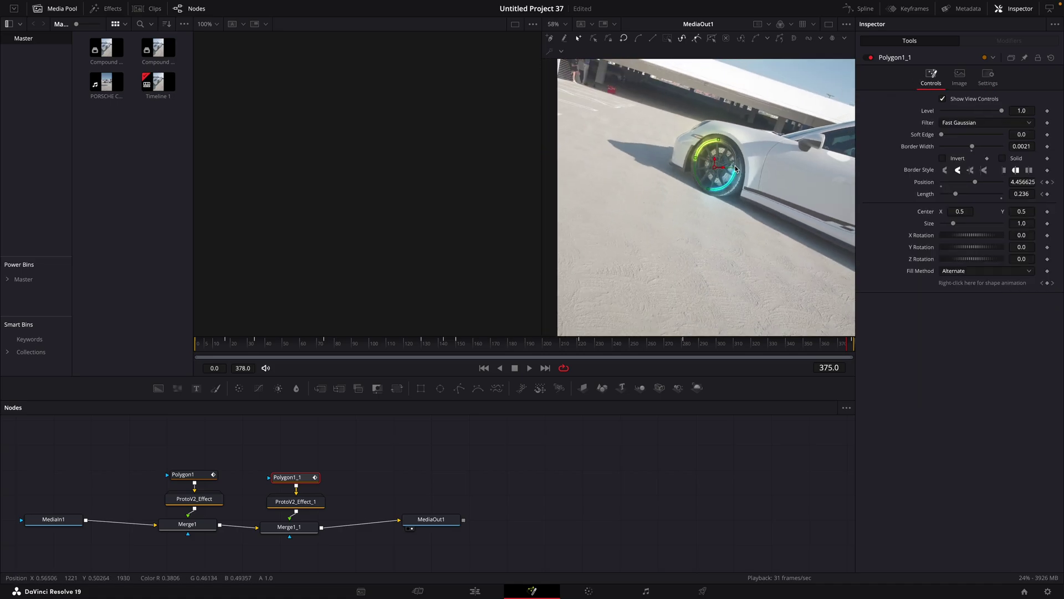
pyautogui.click(475, 591)
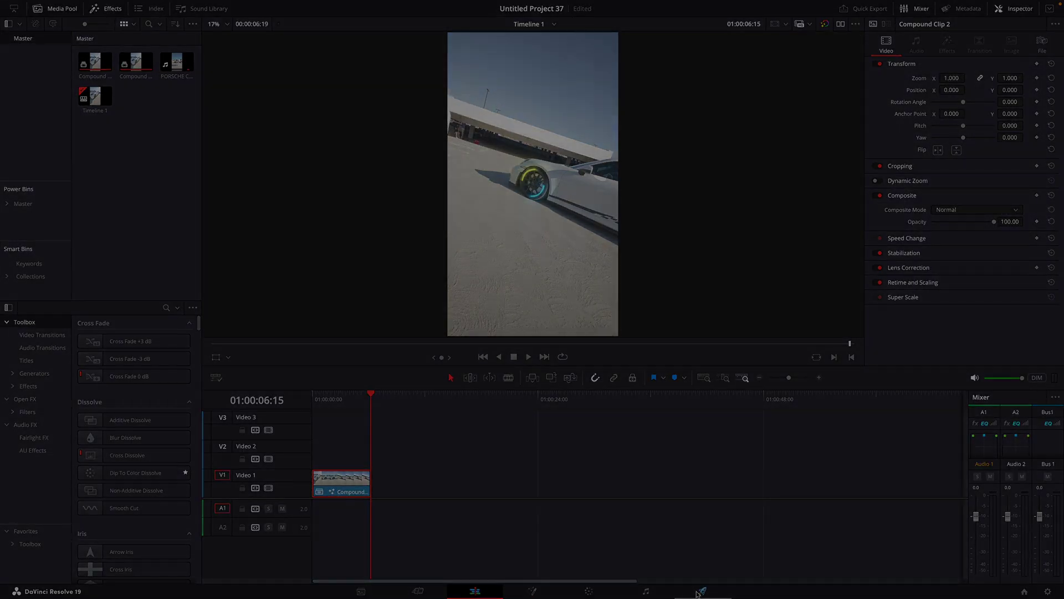